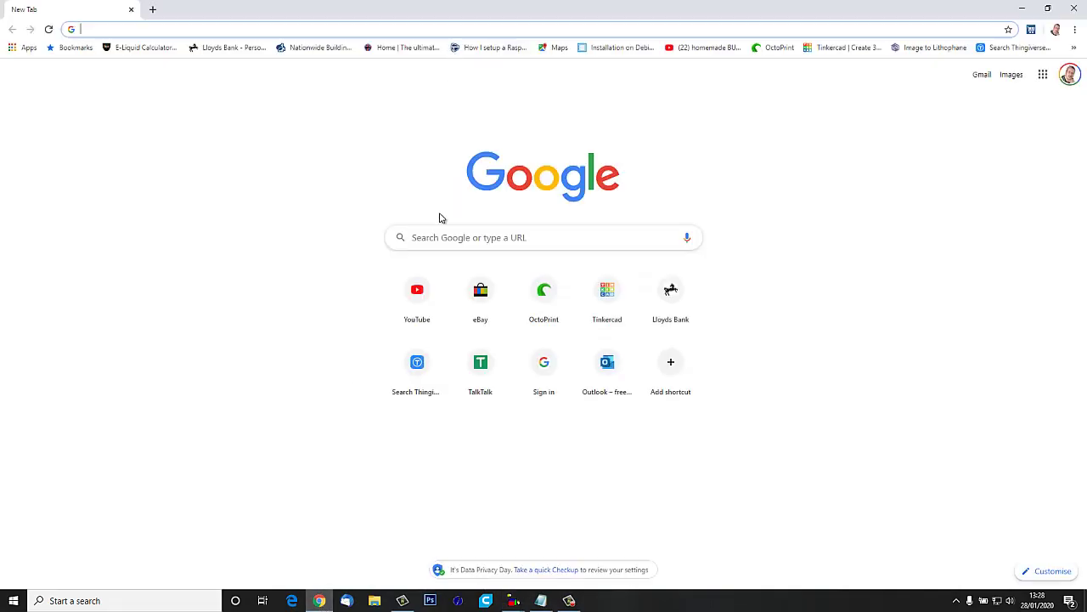
Search Google for "vlc download" and open the official VideoLAN page for the Windows version
{"action": "left_click", "coordinate": [440, 237]}
{"action": "type", "text": "vlc"}
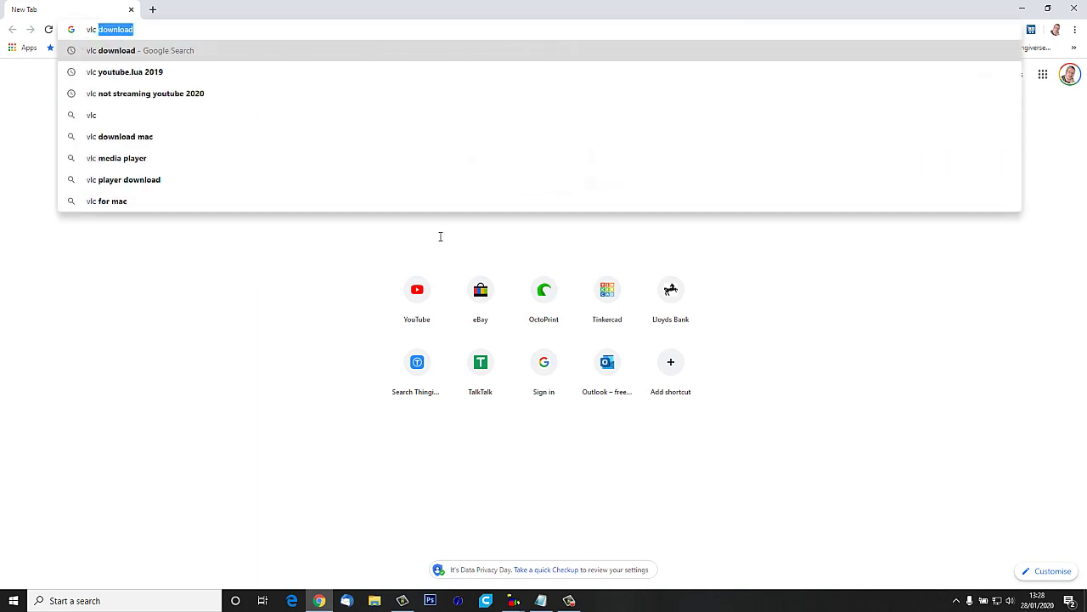
{"action": "type", "text": " dow"}
{"action": "key", "text": "Return"}
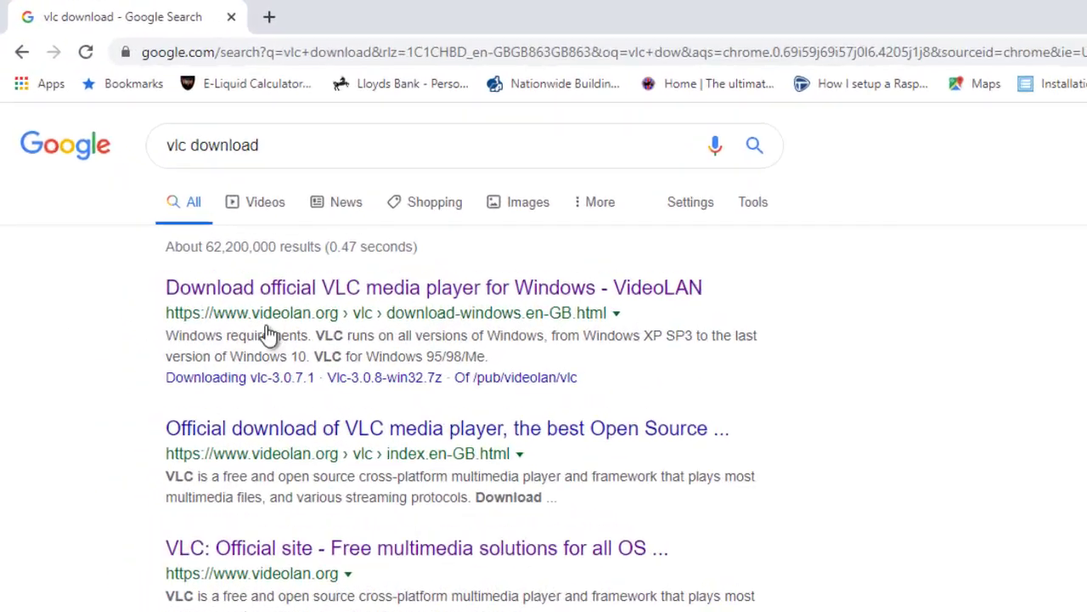
{"action": "left_click", "coordinate": [217, 196]}
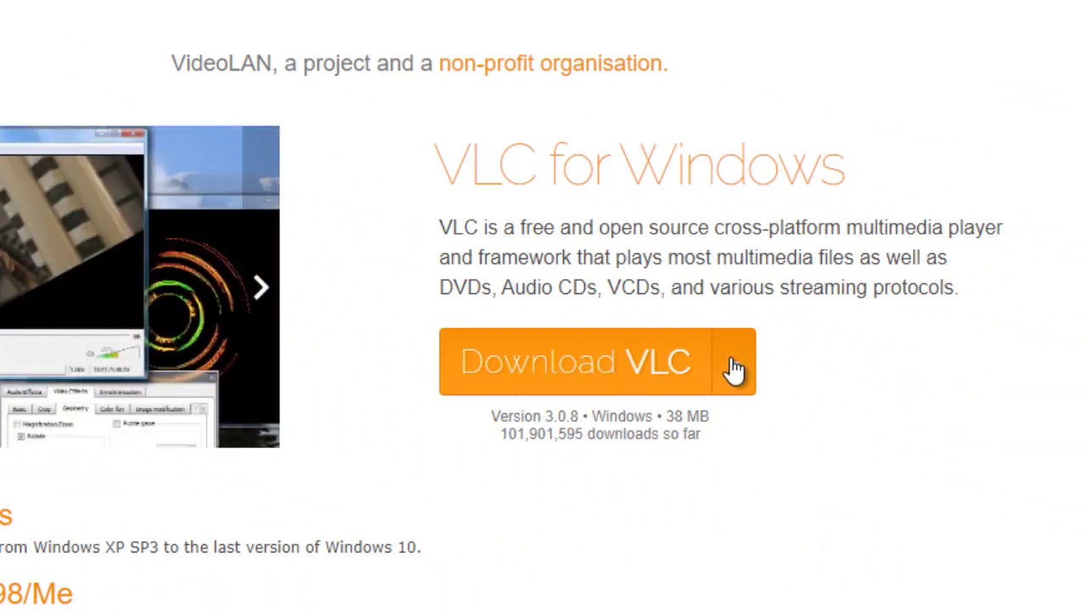
Download the 64-bit Windows installer of VLC and keep the vlc-3.0.8-win64.exe file despite the browser warning
{"action": "left_click", "coordinate": [736, 366]}
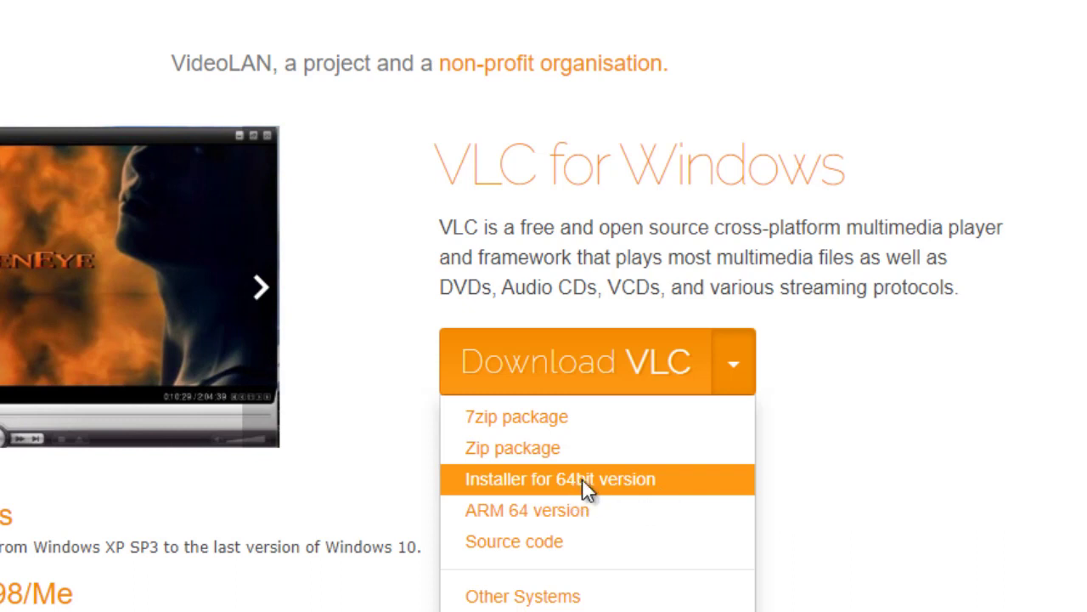
{"action": "left_click", "coordinate": [582, 486]}
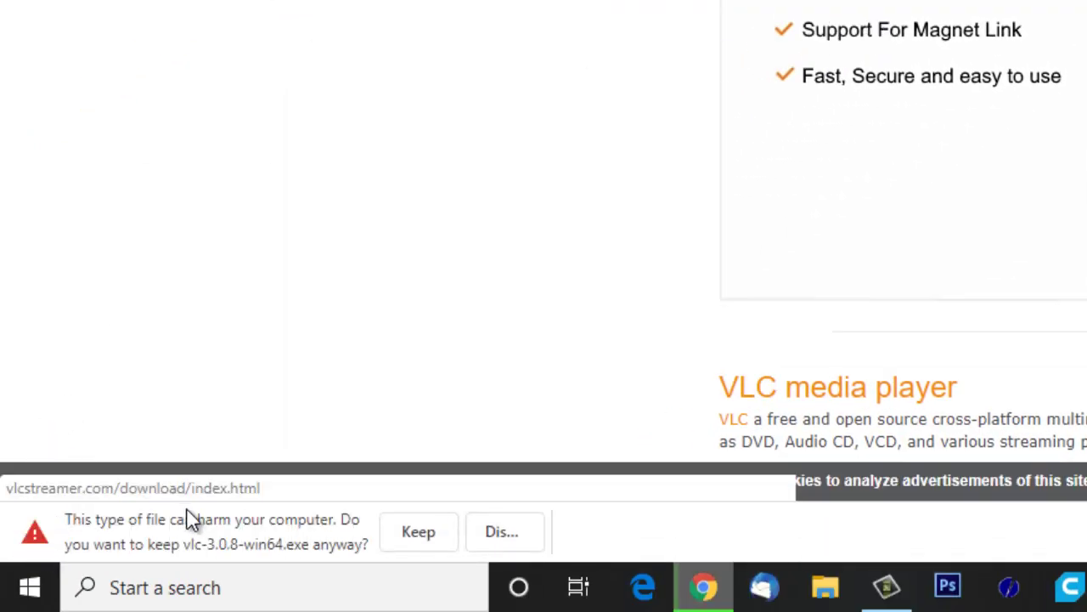
{"action": "left_click", "coordinate": [414, 531]}
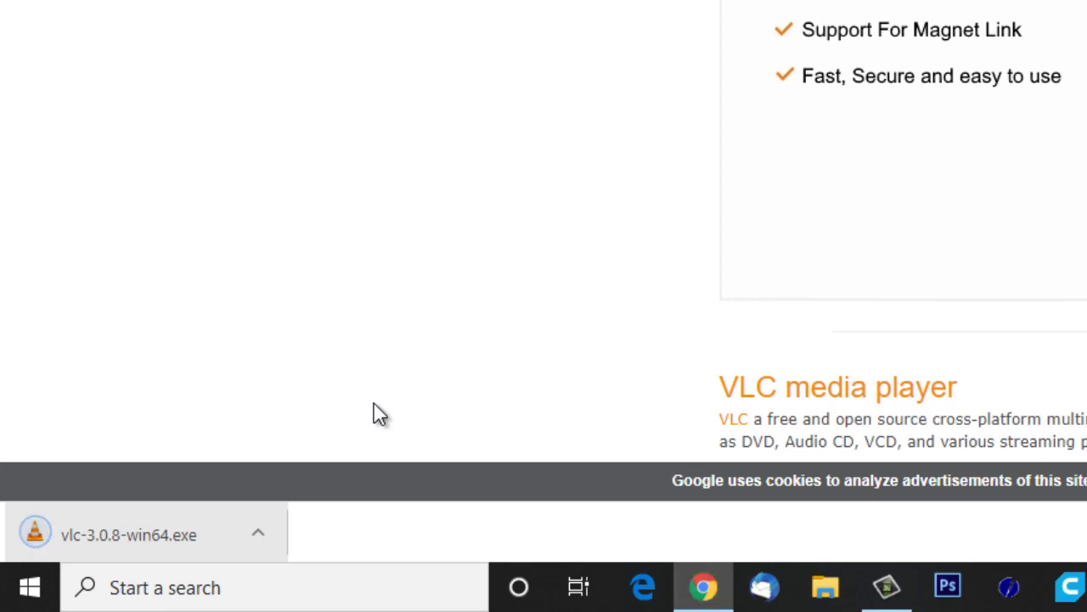
Install VLC from vlc-3.0.8-win64.exe in English with the default components, run it and accept the default network access policy
{"action": "left_click", "coordinate": [148, 535]}
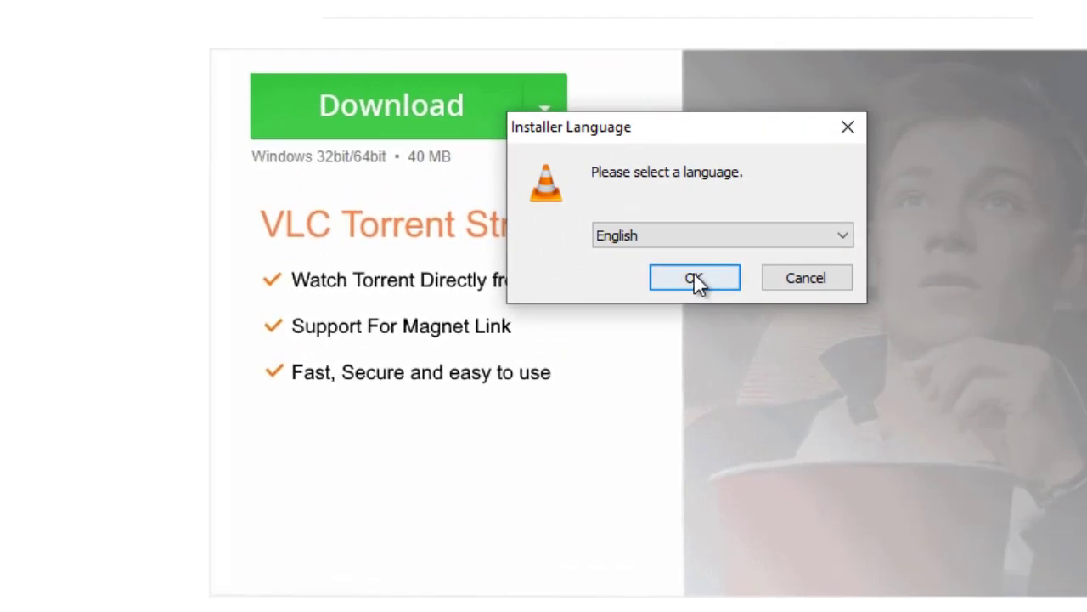
{"action": "left_click", "coordinate": [1029, 85]}
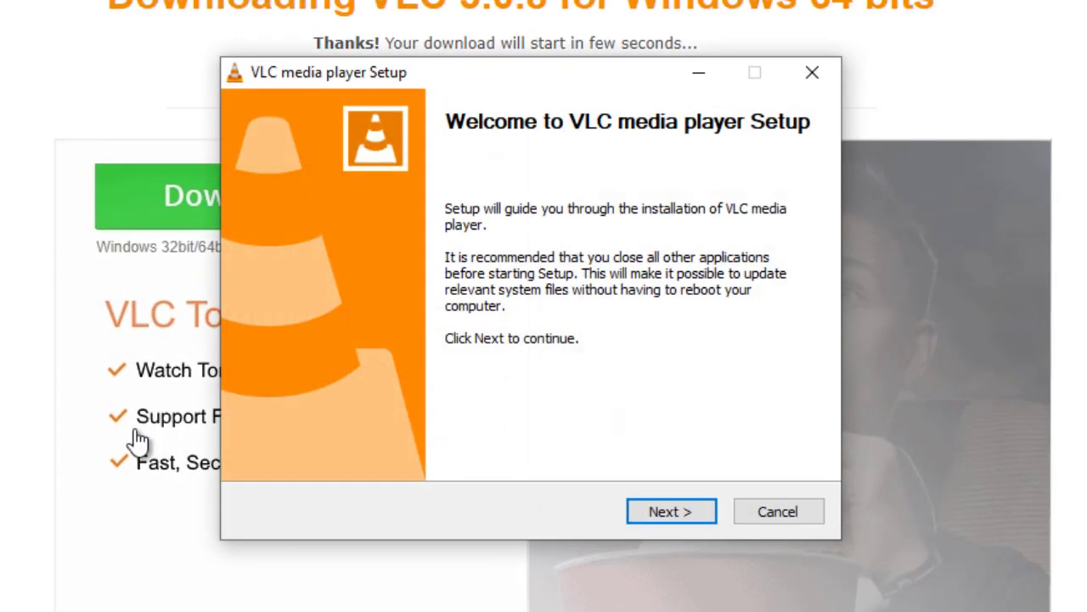
{"action": "left_click", "coordinate": [683, 511]}
{"action": "left_click", "coordinate": [673, 508]}
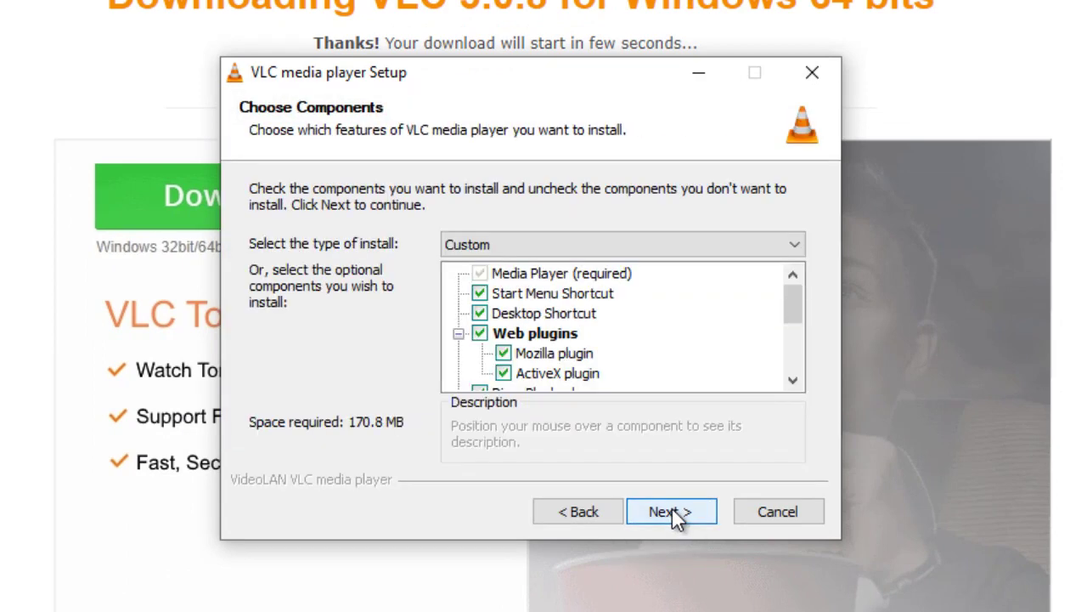
{"action": "left_click", "coordinate": [672, 507]}
{"action": "left_click", "coordinate": [673, 507]}
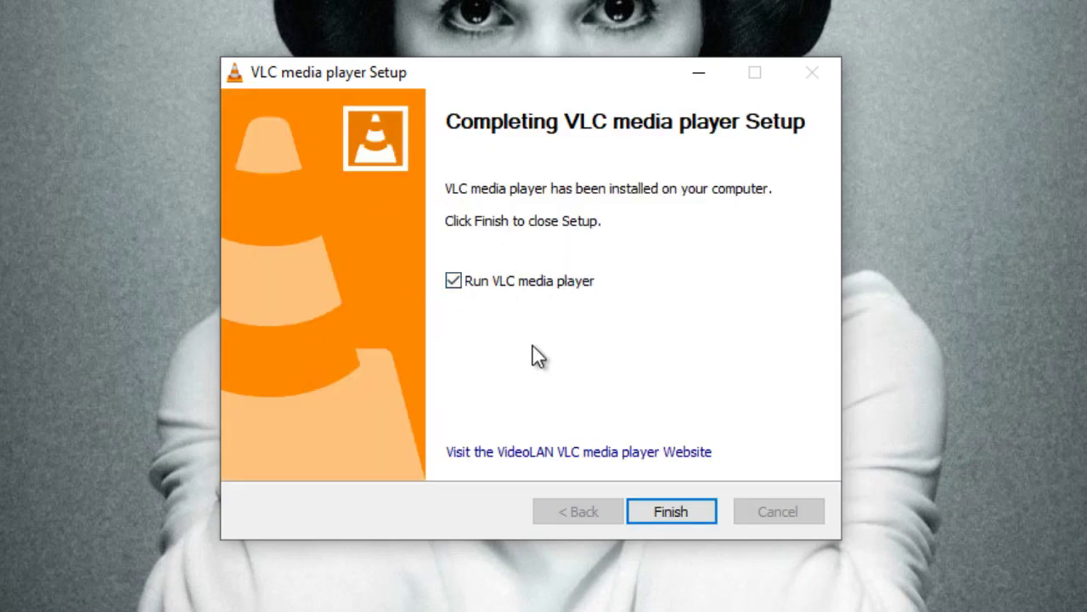
{"action": "left_click", "coordinate": [671, 513]}
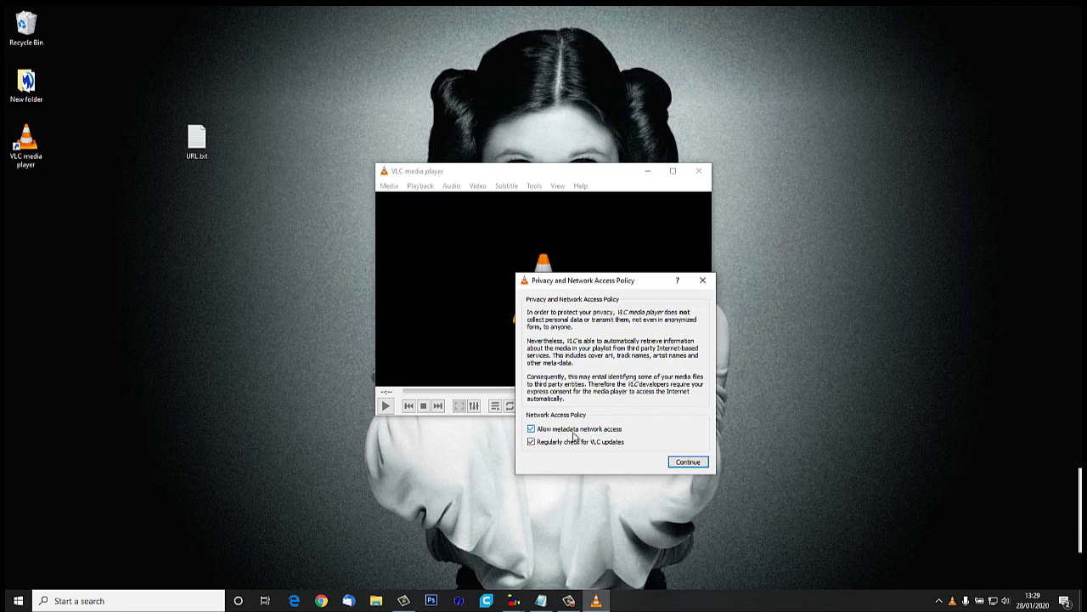
{"action": "left_click", "coordinate": [686, 466]}
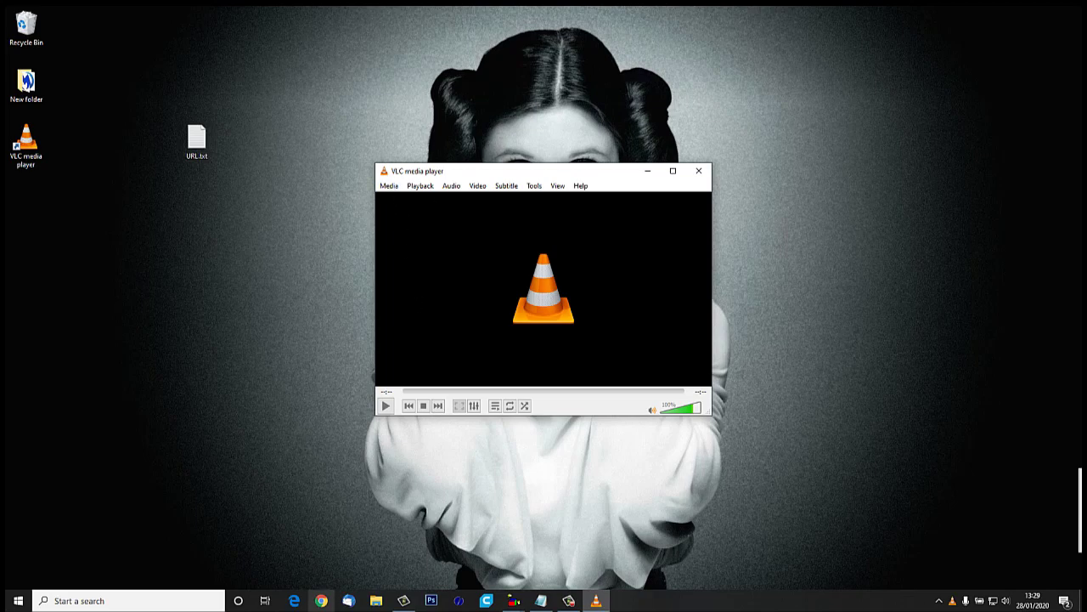
Switch to Chrome, search YouTube for "4k demo", open the video "Sony 4K Demo: Another World" and pause it
{"action": "left_click", "coordinate": [322, 601]}
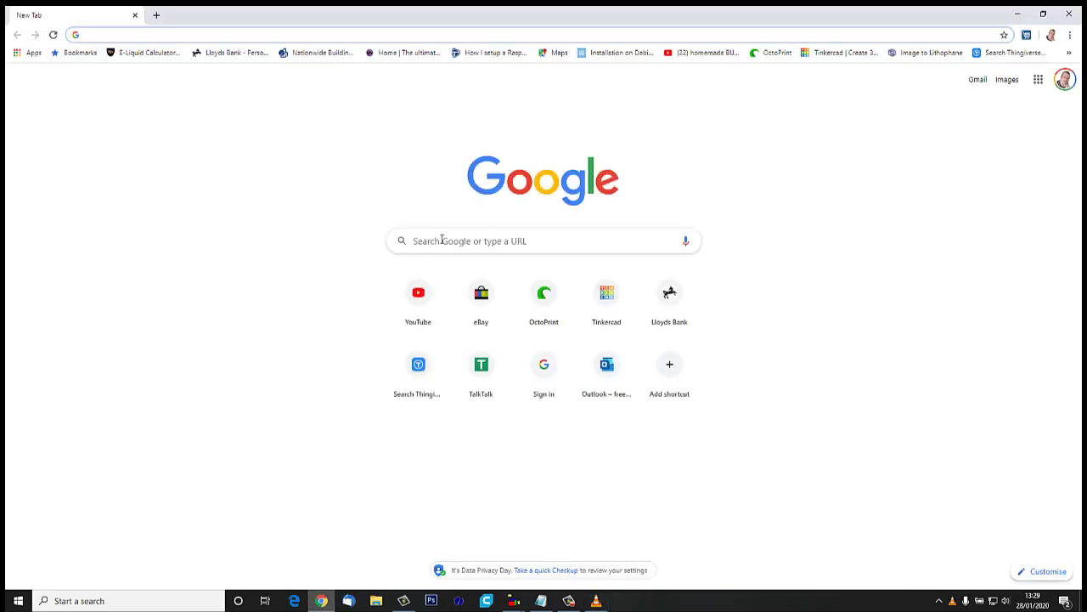
{"action": "left_click", "coordinate": [420, 293]}
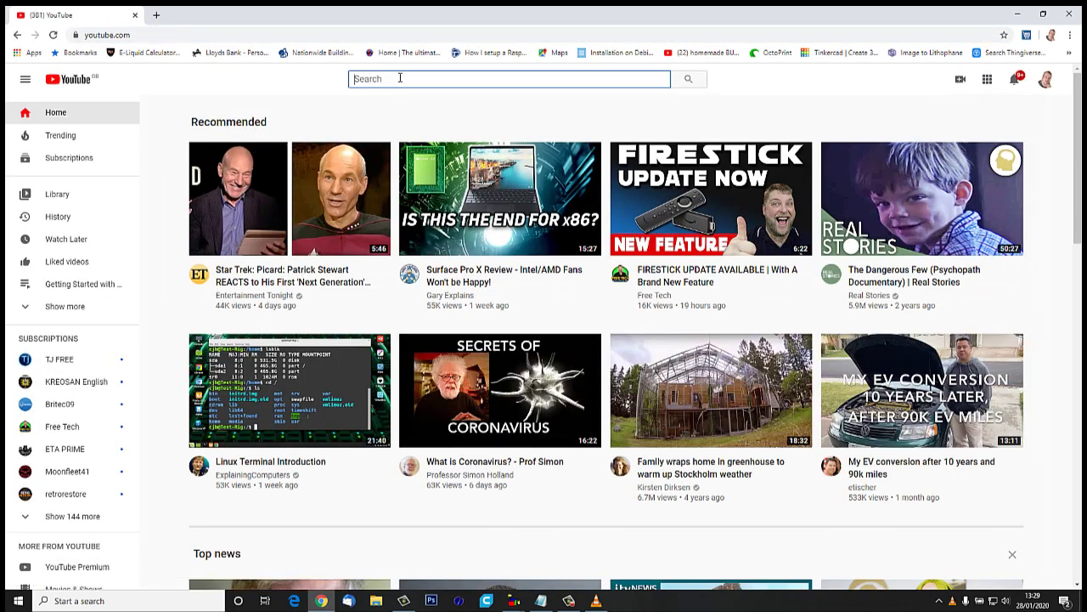
{"action": "type", "text": "4k demo"}
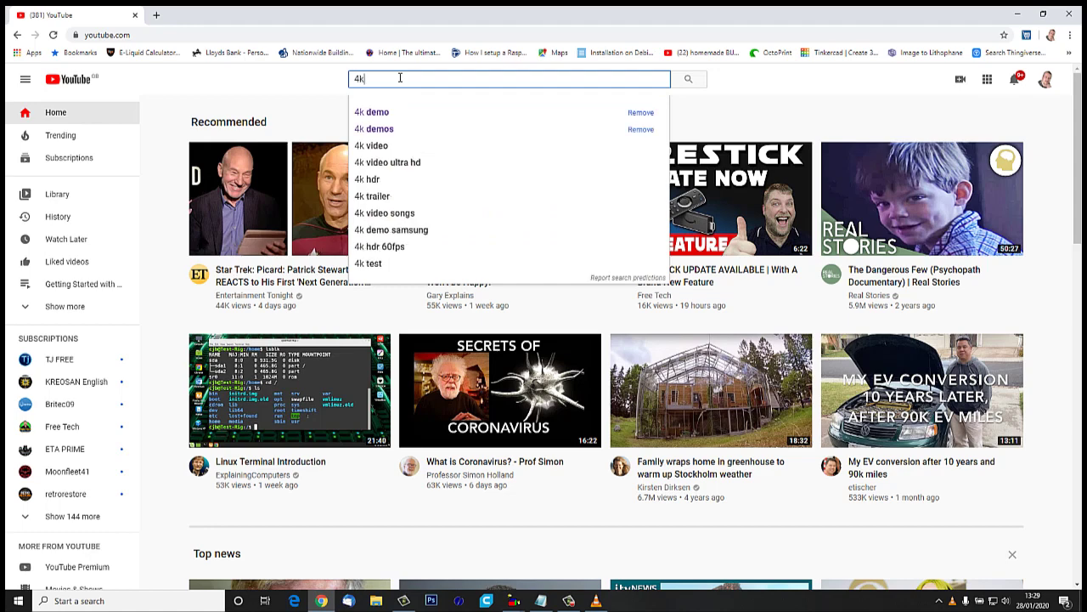
{"action": "key", "text": "Return"}
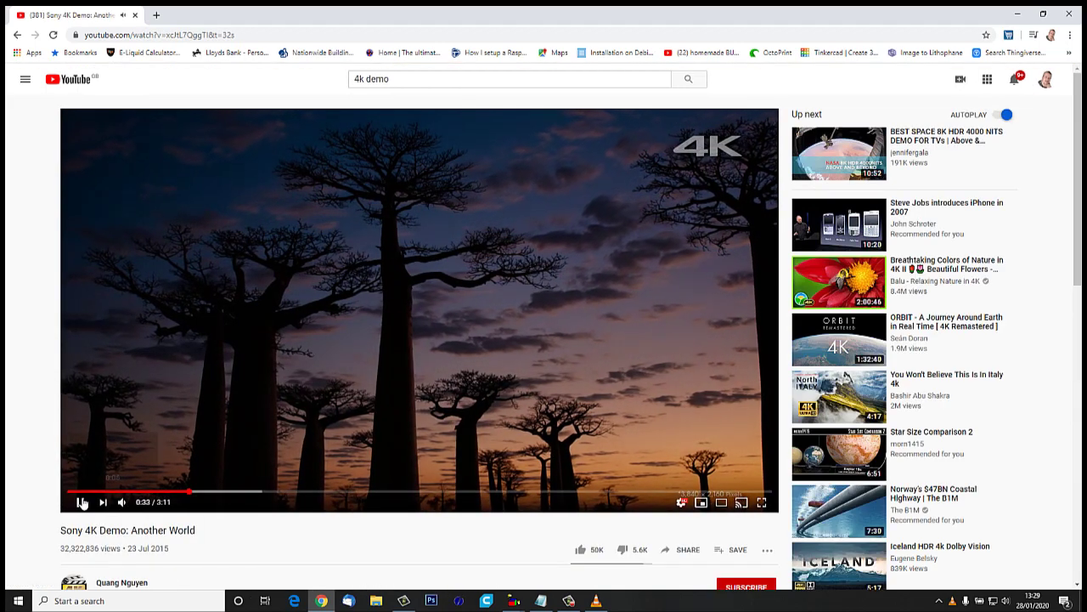
{"action": "left_click", "coordinate": [80, 501]}
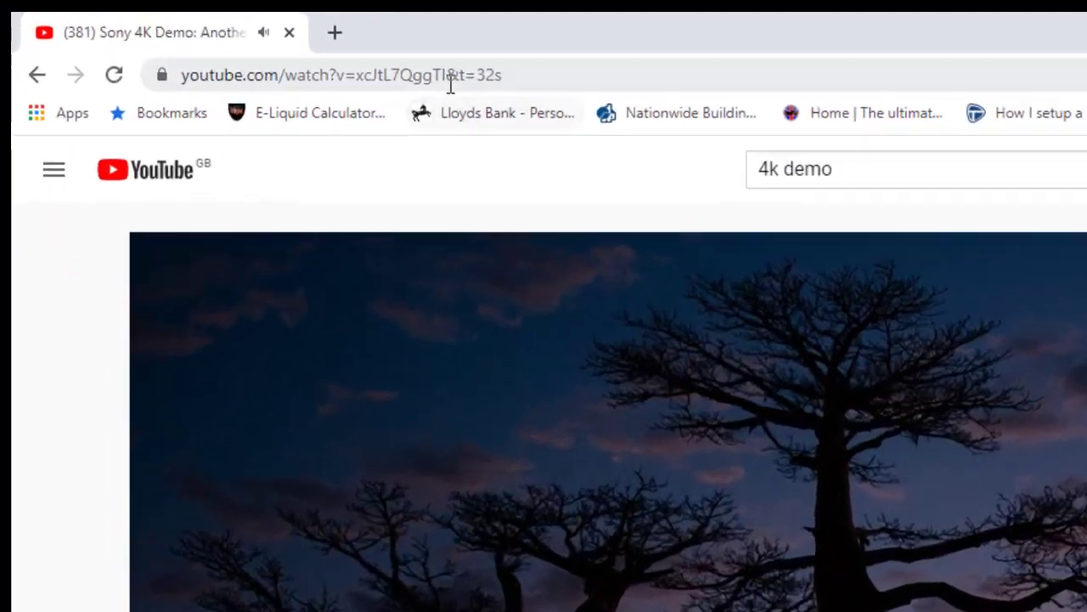
Copy the full web address of the Sony 4K Demo video
{"action": "left_click", "coordinate": [204, 35]}
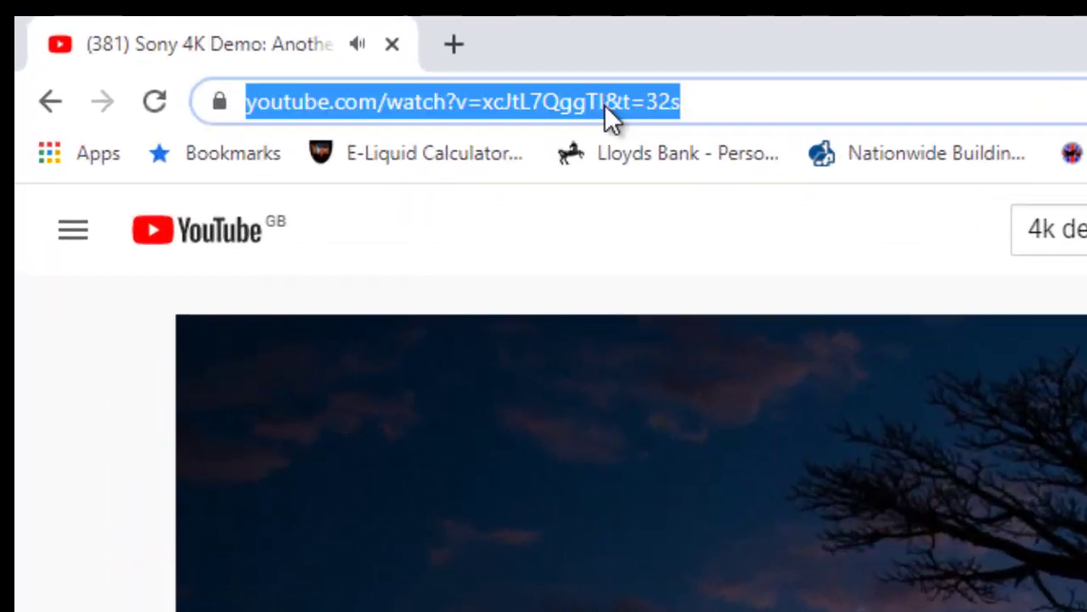
{"action": "right_click", "coordinate": [489, 100]}
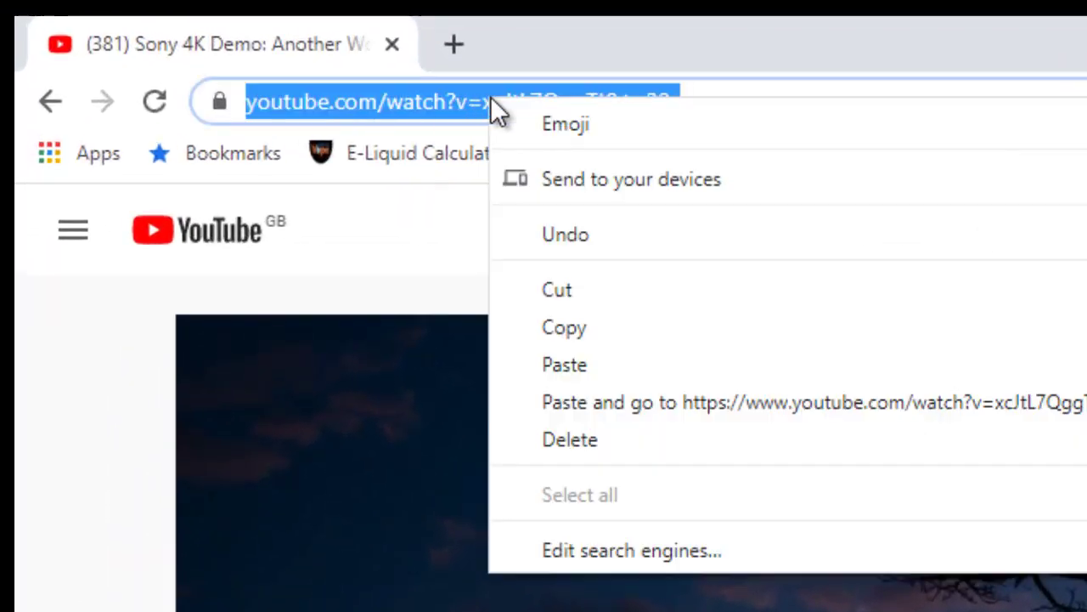
{"action": "left_click", "coordinate": [595, 328]}
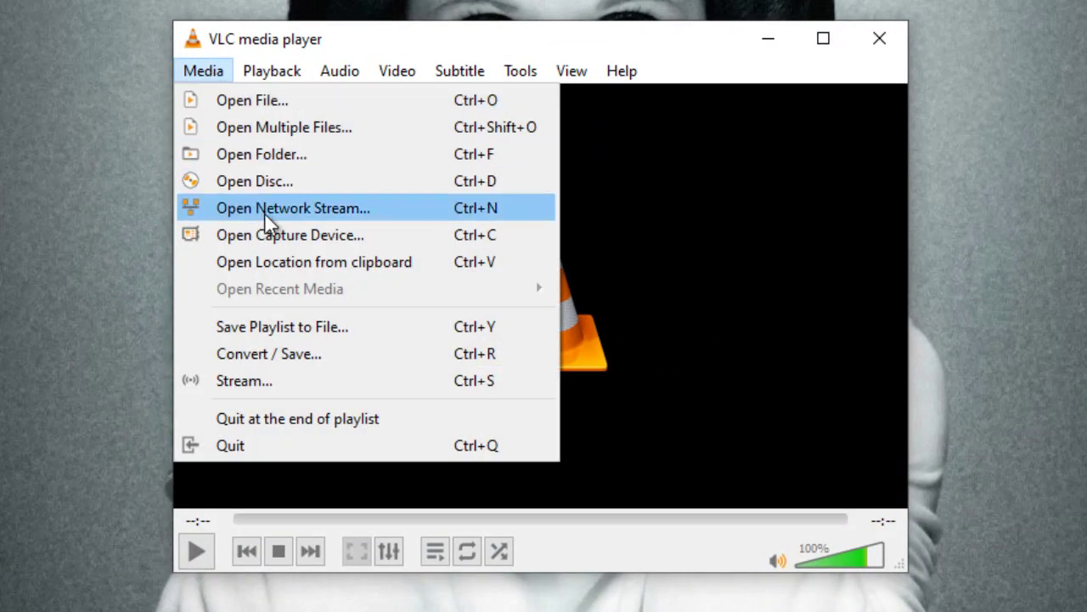
Switch to VLC and try to play the copied YouTube address as a network stream
{"action": "left_click", "coordinate": [267, 214]}
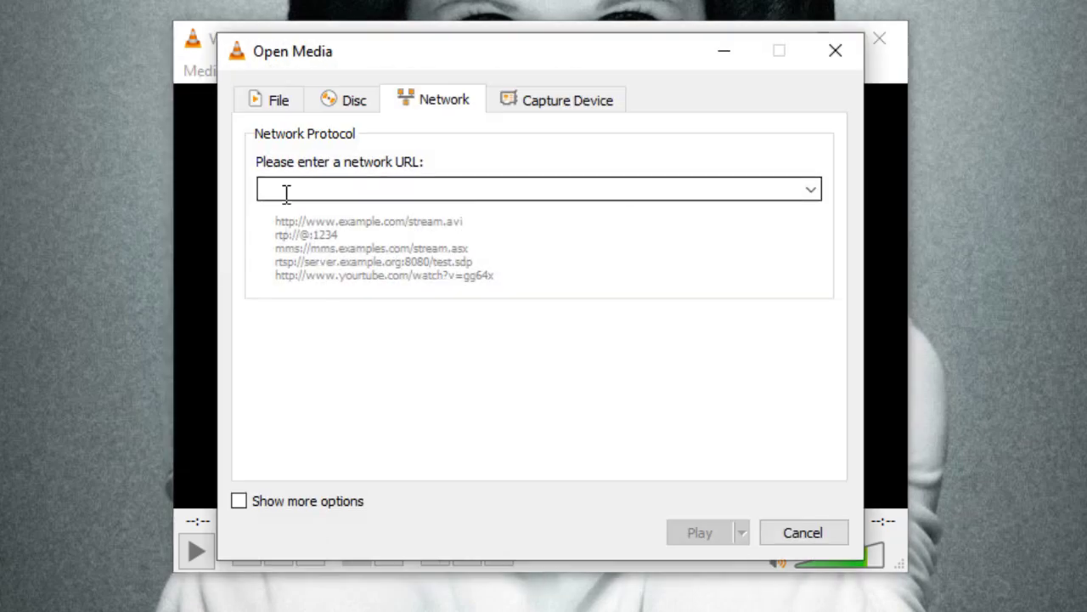
{"action": "right_click", "coordinate": [289, 192]}
{"action": "left_click", "coordinate": [355, 320]}
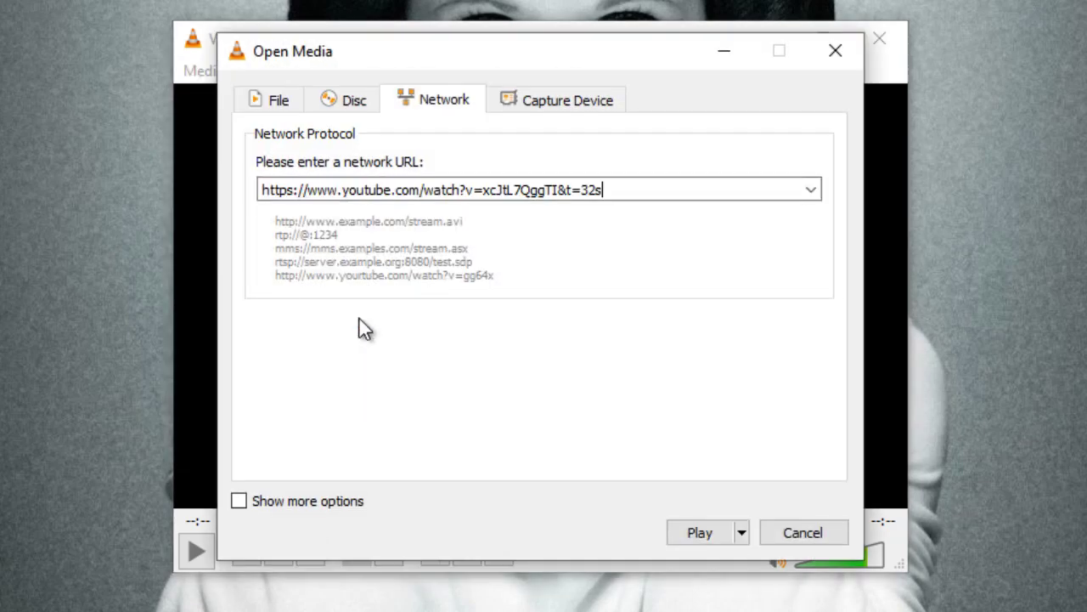
{"action": "left_click", "coordinate": [701, 535]}
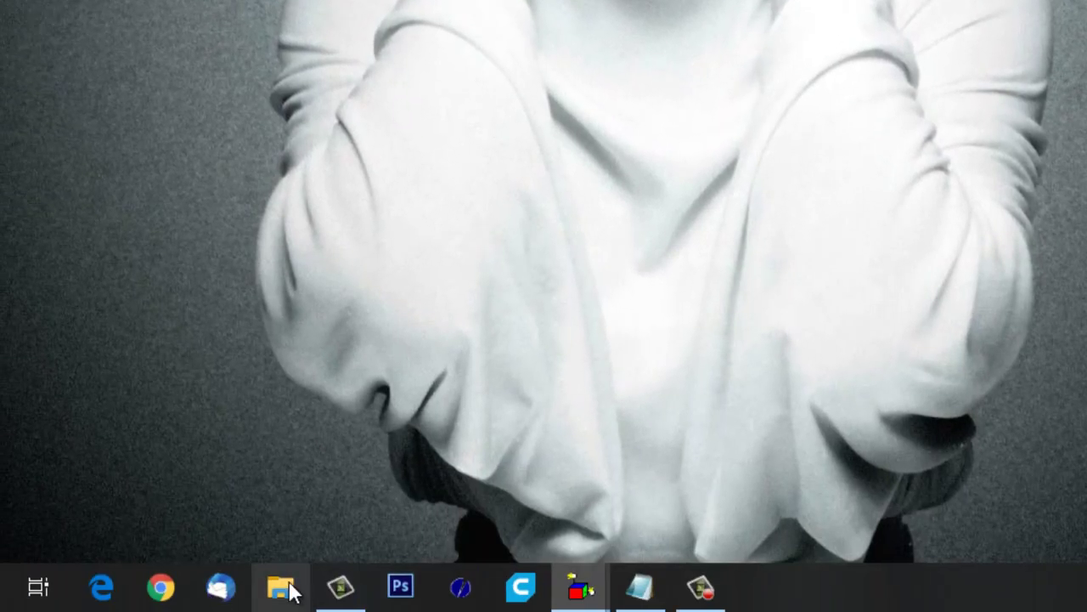
In File Explorer, open the folder C:\Program Files\VideoLAN\VLC\lua\playlist
{"action": "left_click", "coordinate": [281, 588]}
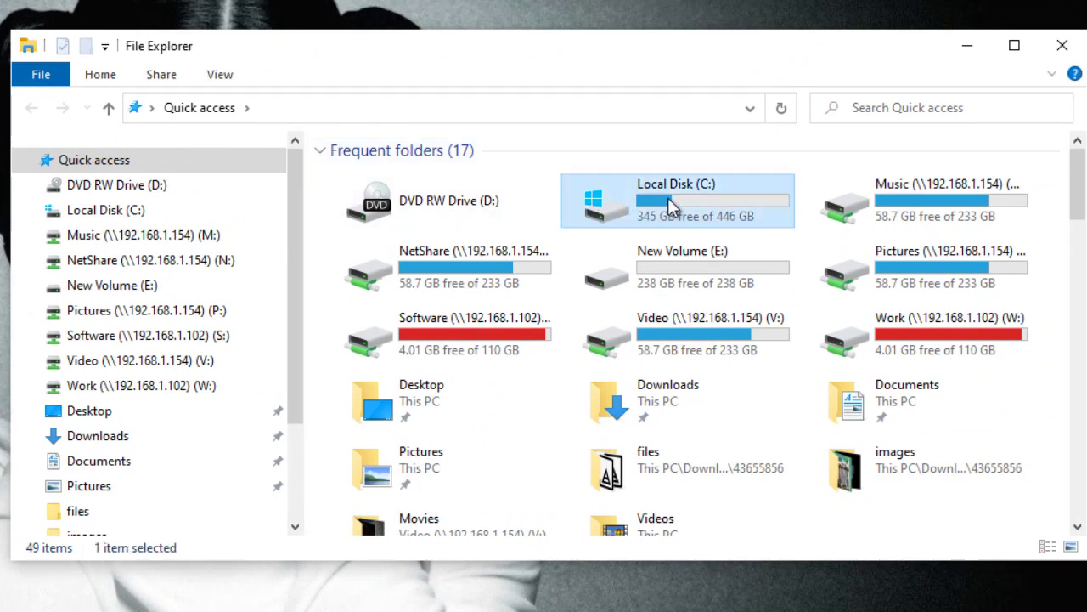
{"action": "double_click", "coordinate": [663, 204]}
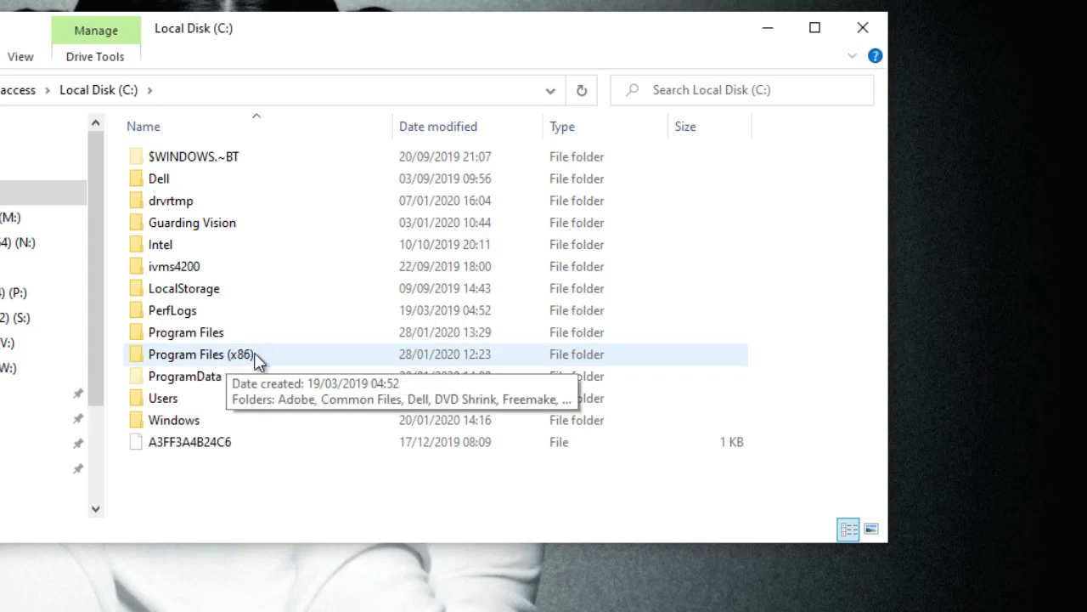
{"action": "left_click", "coordinate": [205, 332]}
{"action": "double_click", "coordinate": [204, 331]}
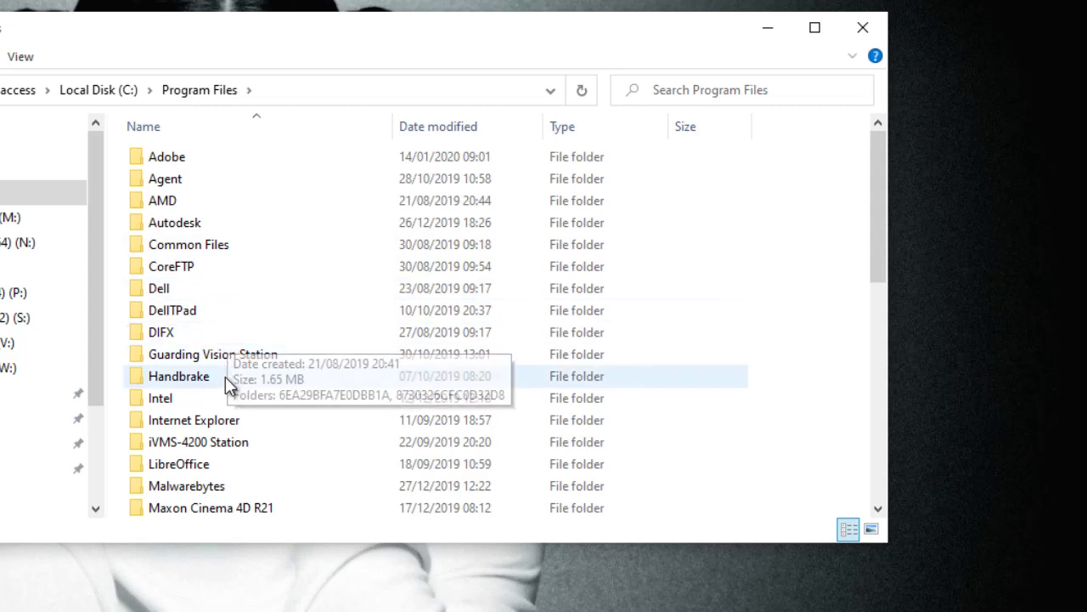
{"action": "scroll", "coordinate": [228, 391], "scroll_direction": "down", "scroll_amount": 3}
{"action": "scroll", "coordinate": [226, 398], "scroll_direction": "down", "scroll_amount": 3}
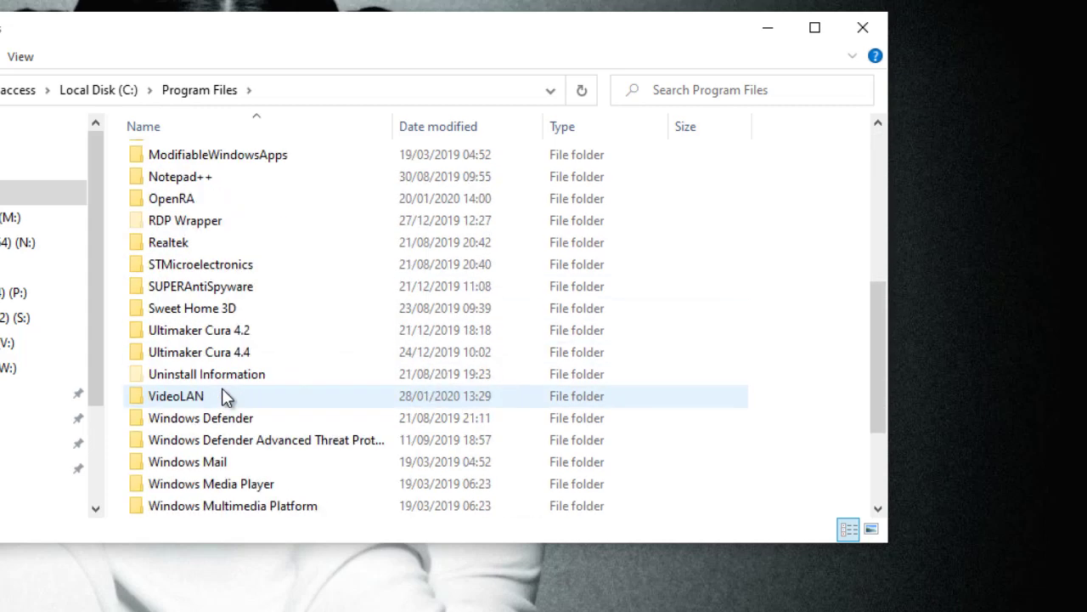
{"action": "scroll", "coordinate": [226, 397], "scroll_direction": "down", "scroll_amount": 3}
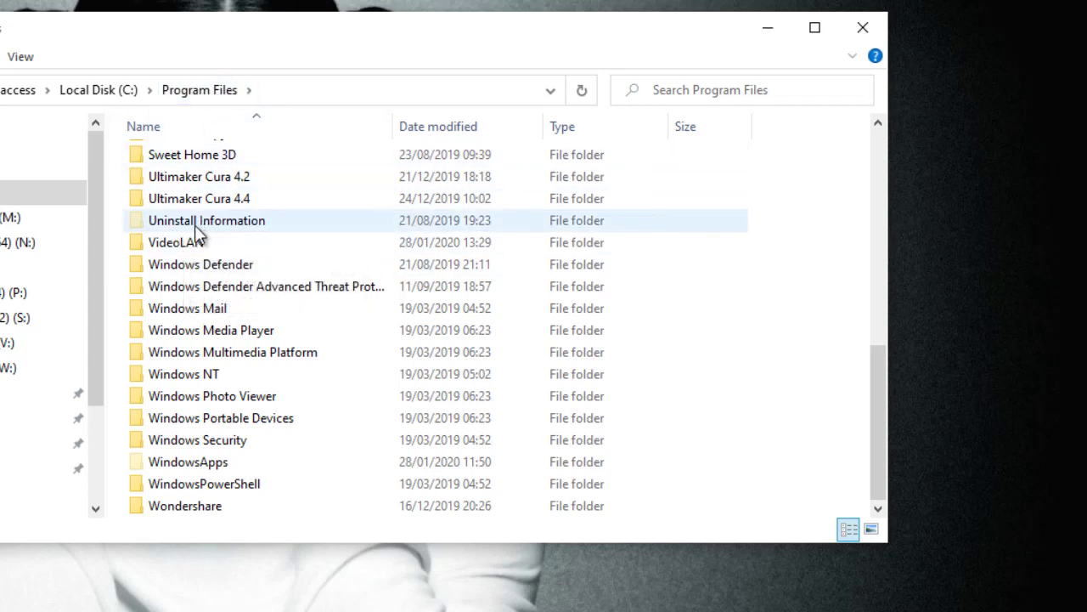
{"action": "double_click", "coordinate": [187, 250]}
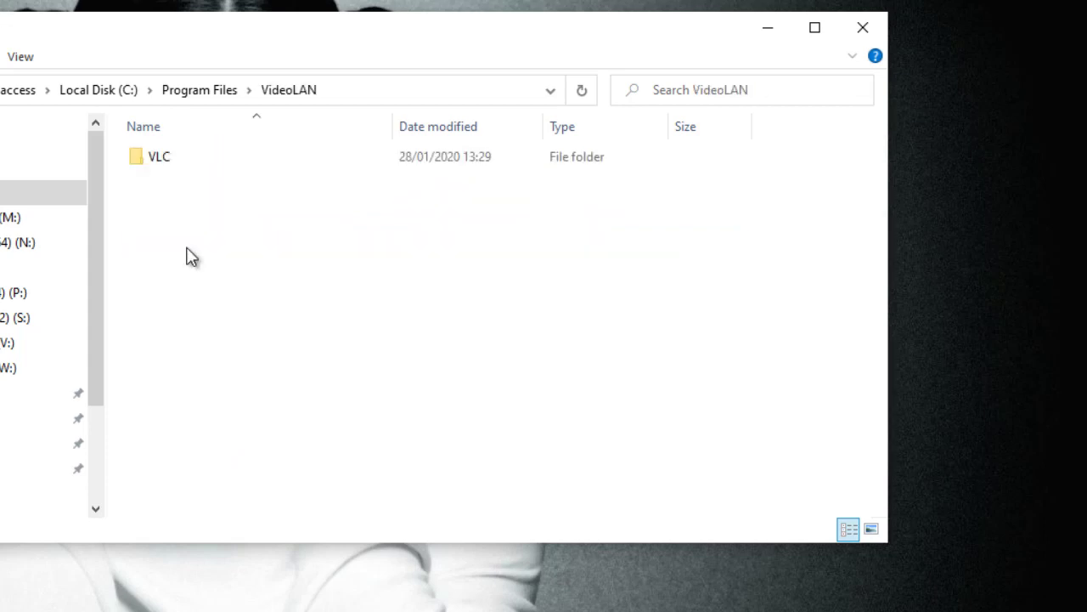
{"action": "double_click", "coordinate": [167, 166]}
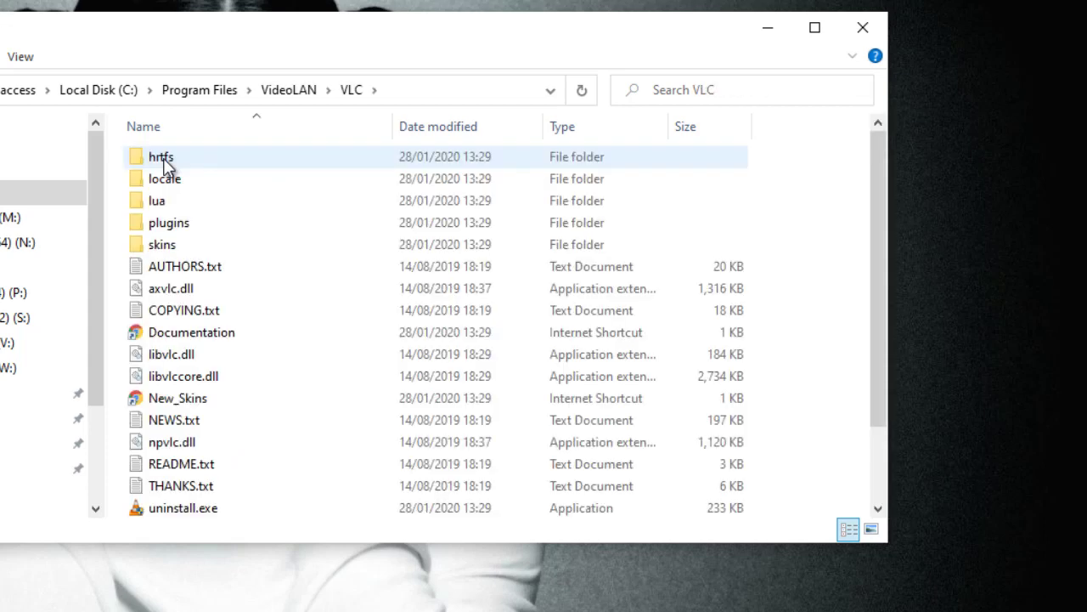
{"action": "double_click", "coordinate": [174, 202]}
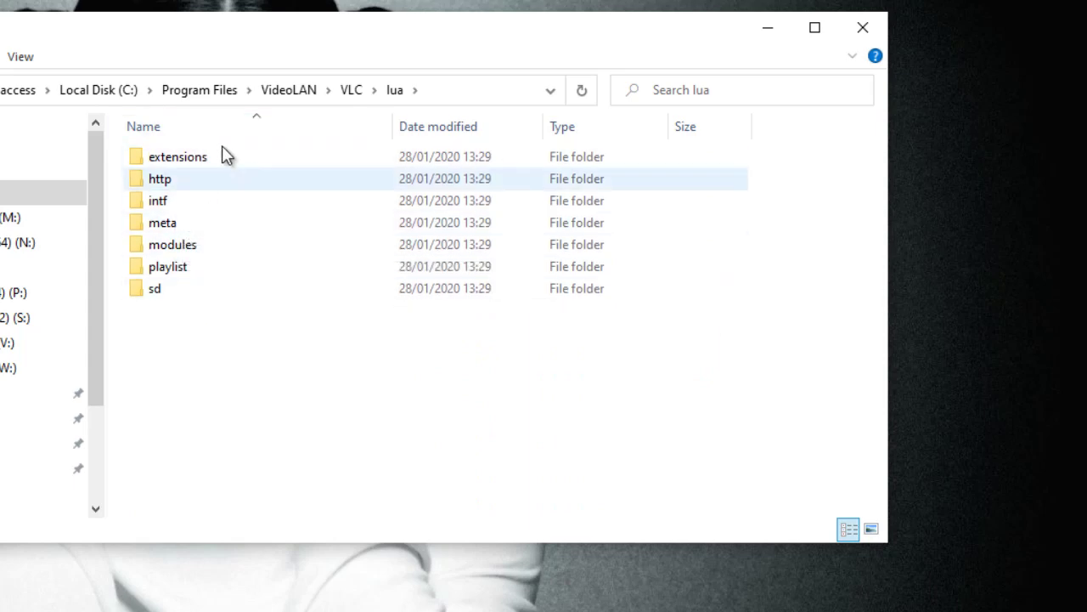
{"action": "double_click", "coordinate": [188, 270]}
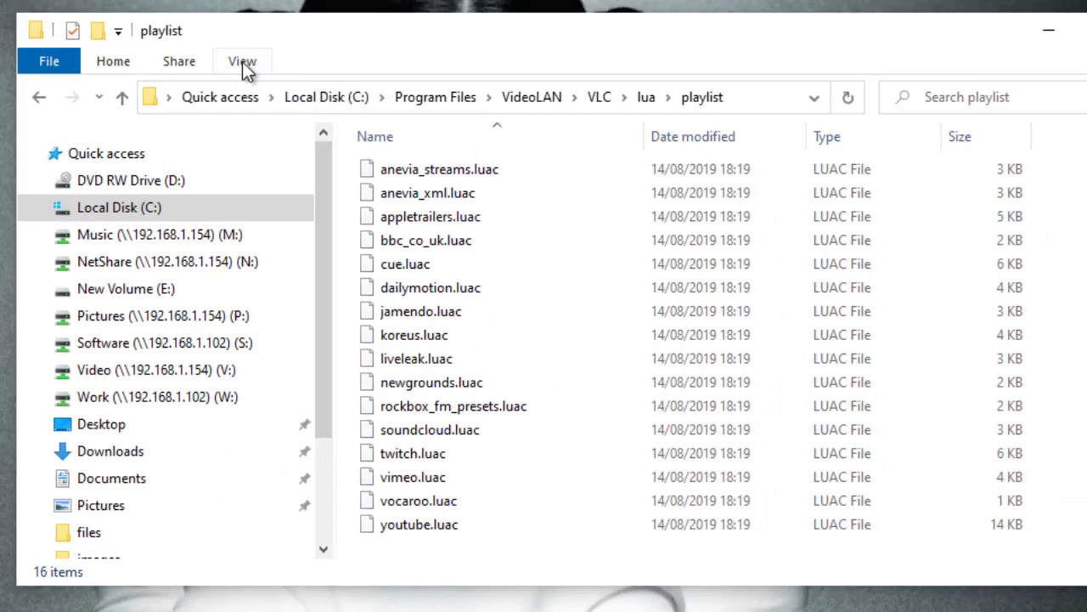
Check in the folder options that extensions for known file types are not hidden
{"action": "left_click", "coordinate": [242, 61]}
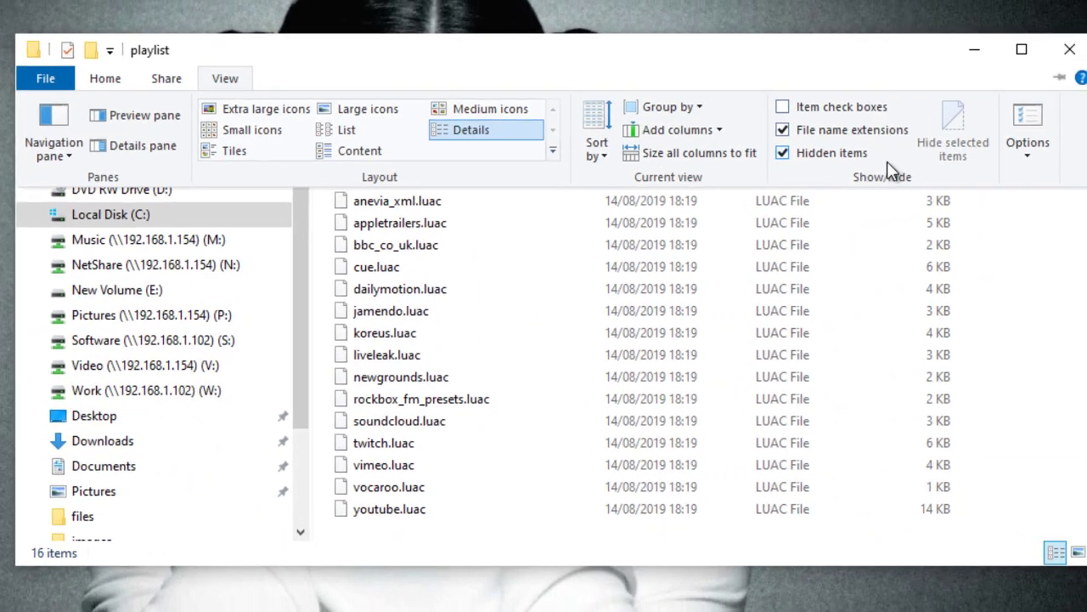
{"action": "left_click", "coordinate": [1023, 119]}
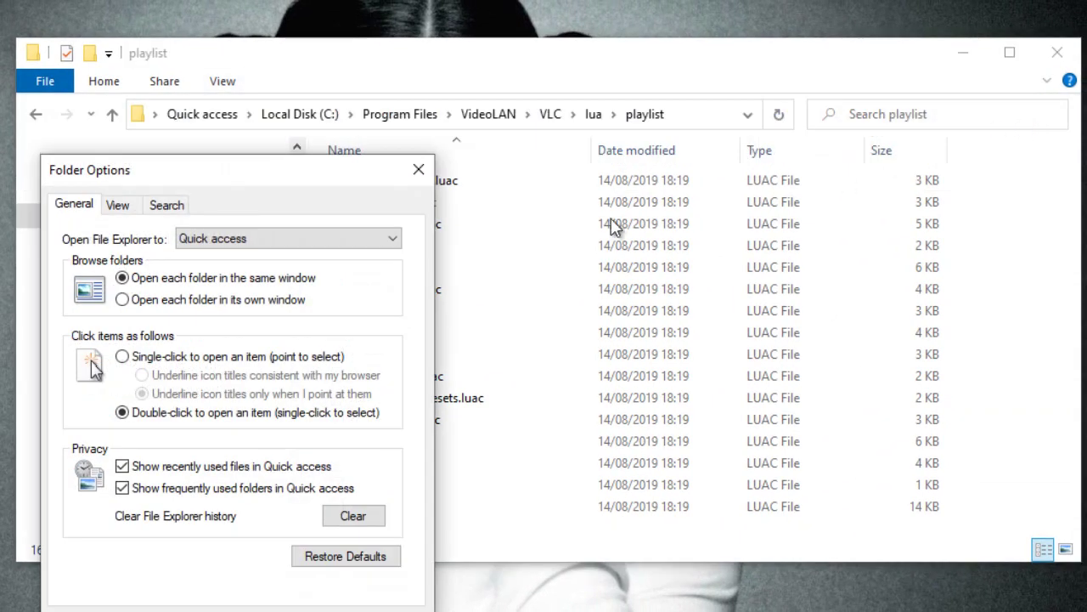
{"action": "left_click", "coordinate": [119, 209]}
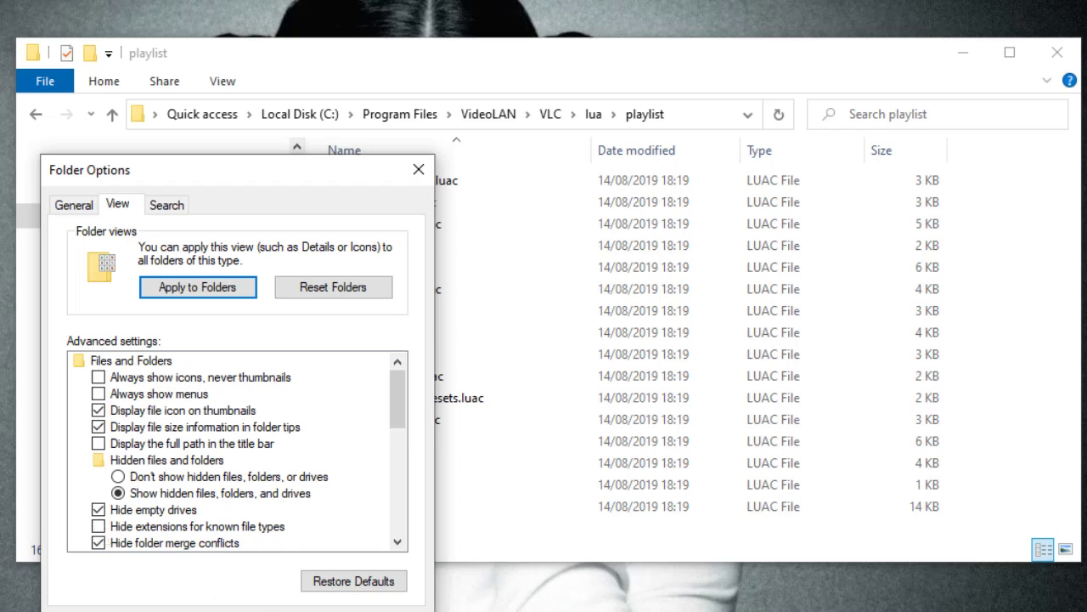
{"action": "left_click", "coordinate": [280, 611]}
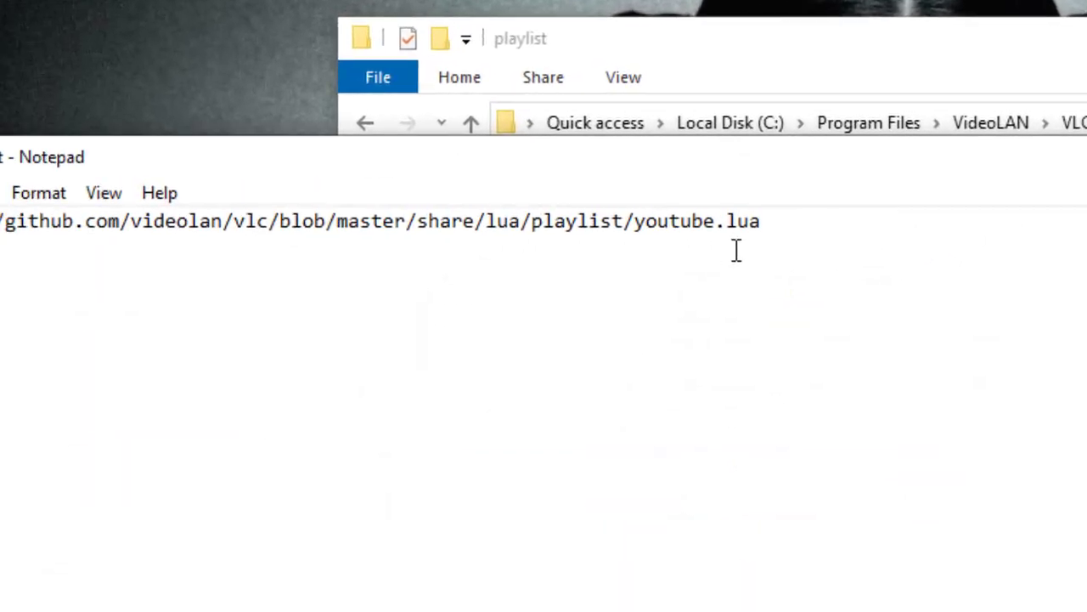
Copy the GitHub address of youtube.lua from URL.txt, switch to Chrome and open that page
{"action": "left_click_drag", "start_coordinate": [1051, 243], "coordinate": [34, 248]}
{"action": "right_click", "coordinate": [121, 242]}
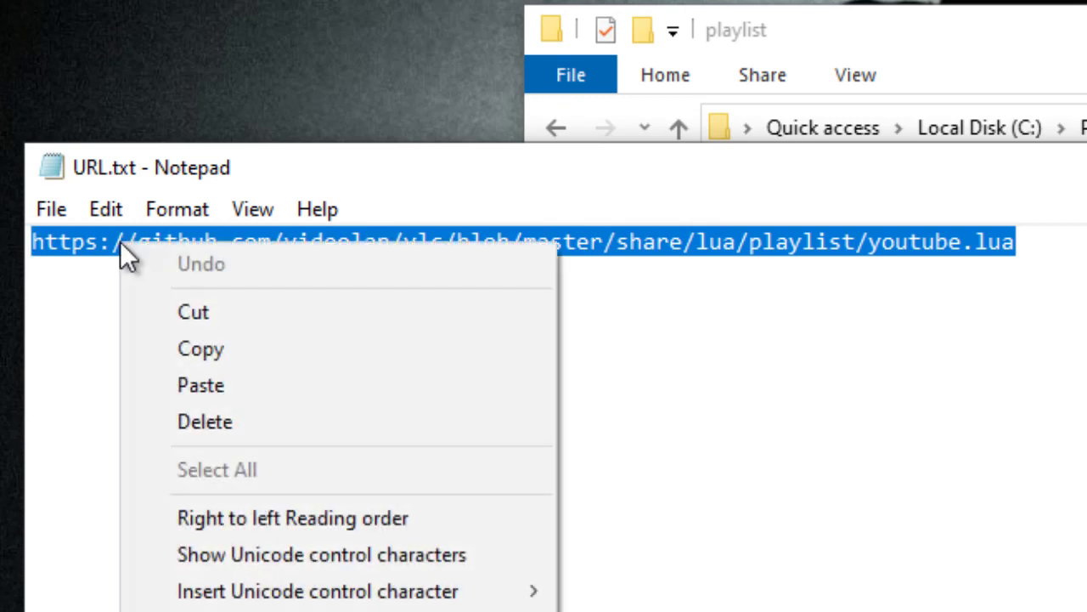
{"action": "left_click", "coordinate": [229, 350]}
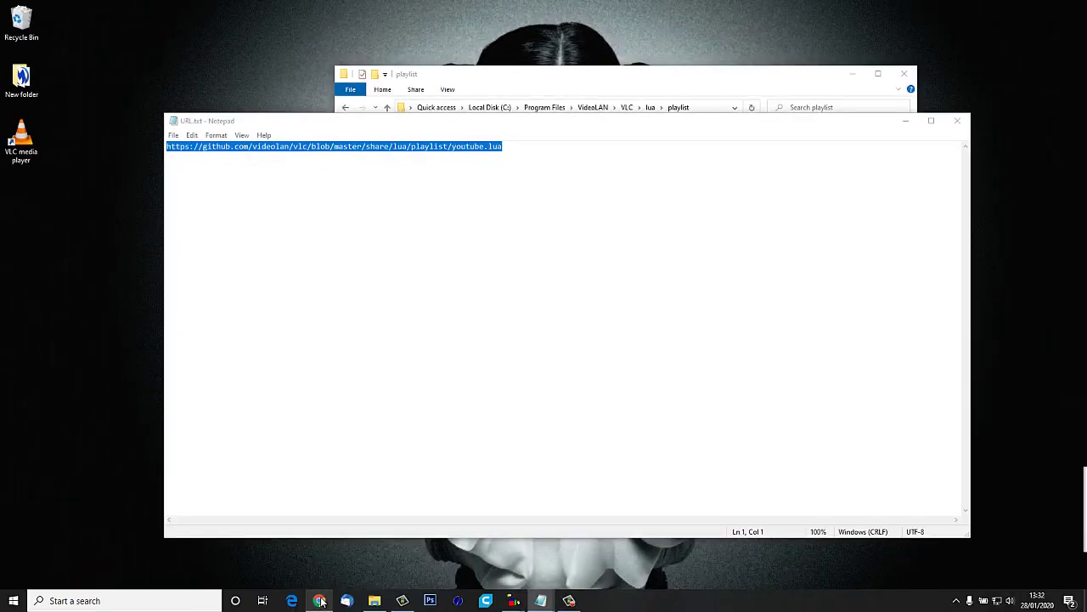
{"action": "left_click", "coordinate": [320, 602]}
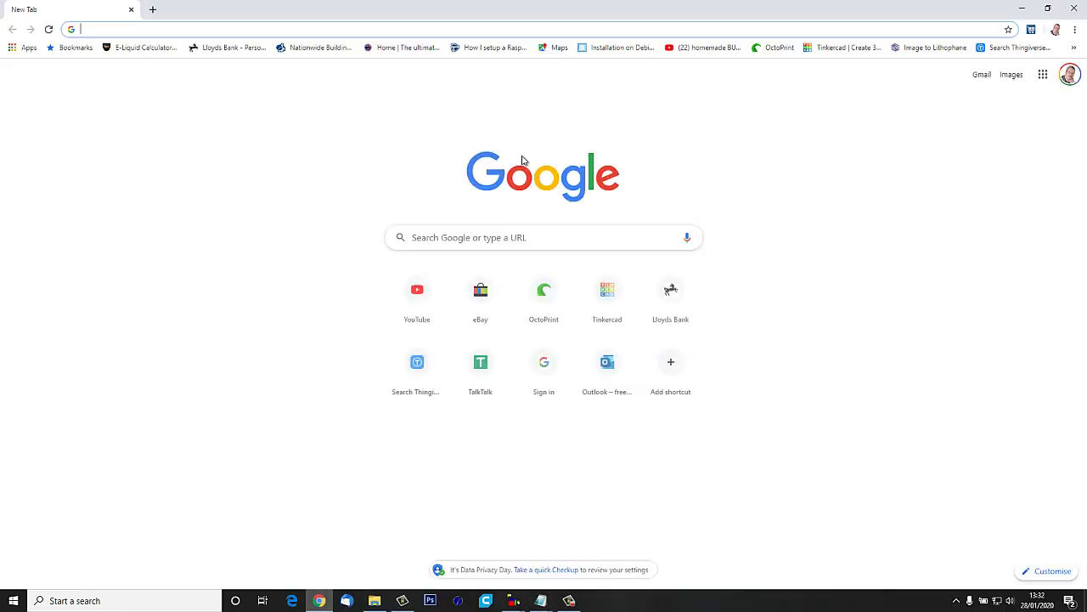
{"action": "right_click", "coordinate": [123, 29]}
{"action": "left_click", "coordinate": [155, 102]}
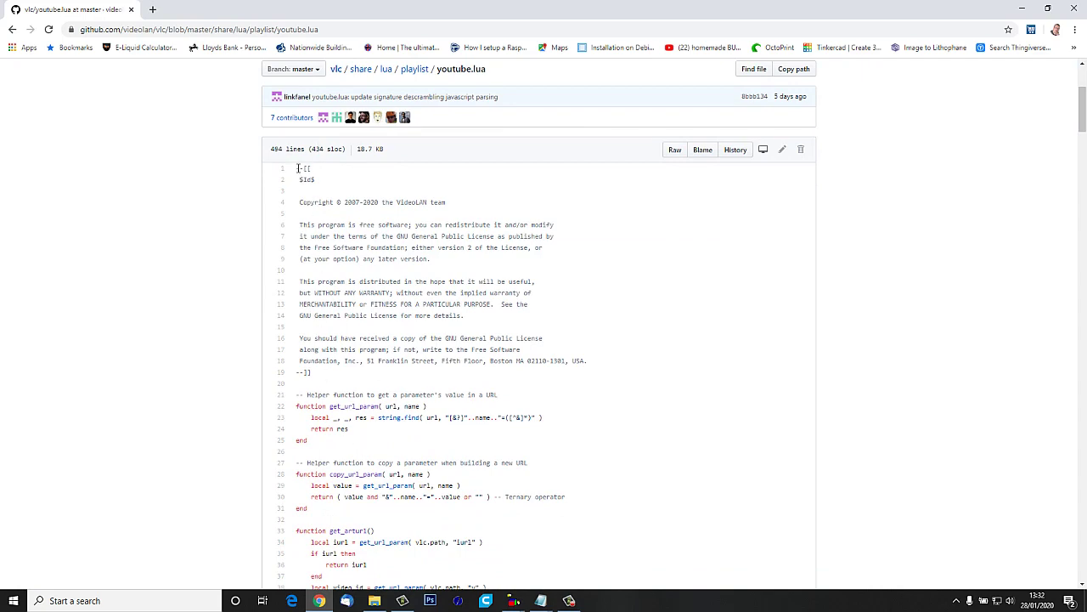
Copy the complete youtube.lua source code from the GitHub page and close both Chrome and URL.txt
{"action": "left_click_drag", "start_coordinate": [298, 167], "coordinate": [448, 486]}
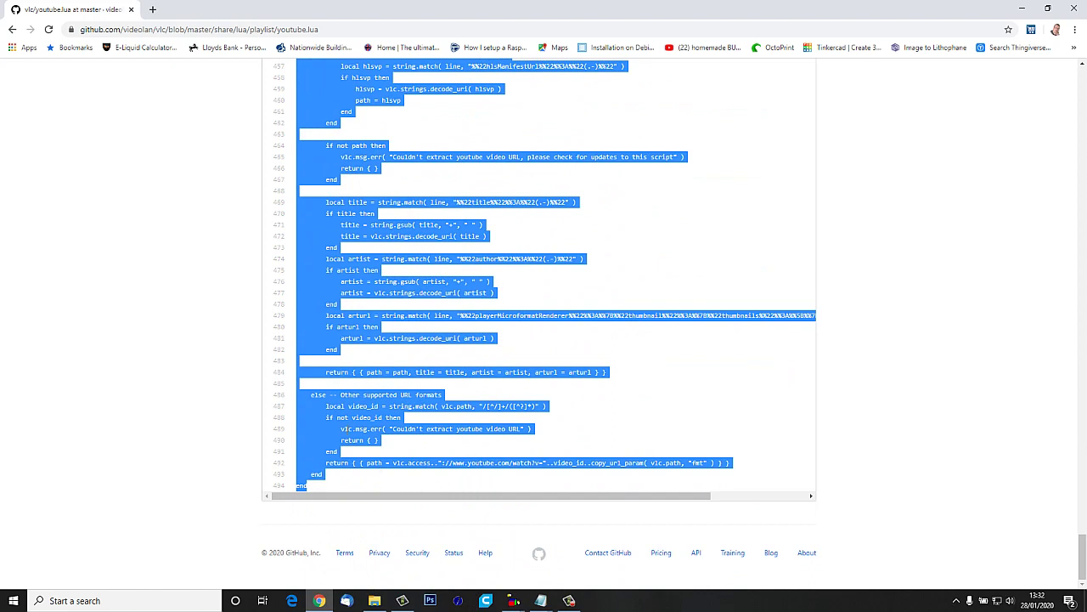
{"action": "right_click", "coordinate": [344, 428]}
{"action": "left_click", "coordinate": [371, 439]}
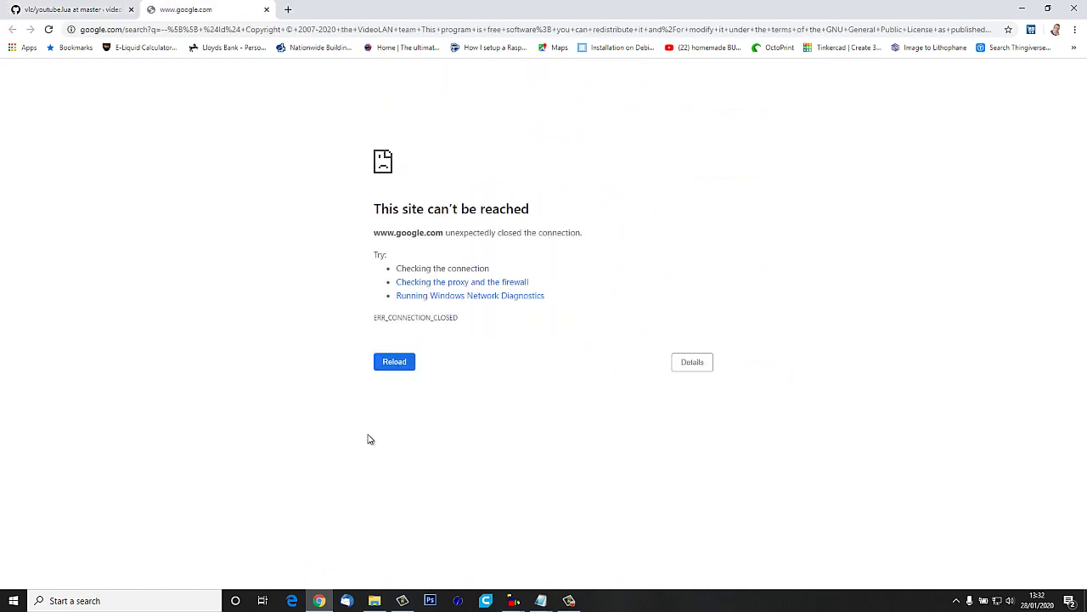
{"action": "left_click", "coordinate": [68, 9]}
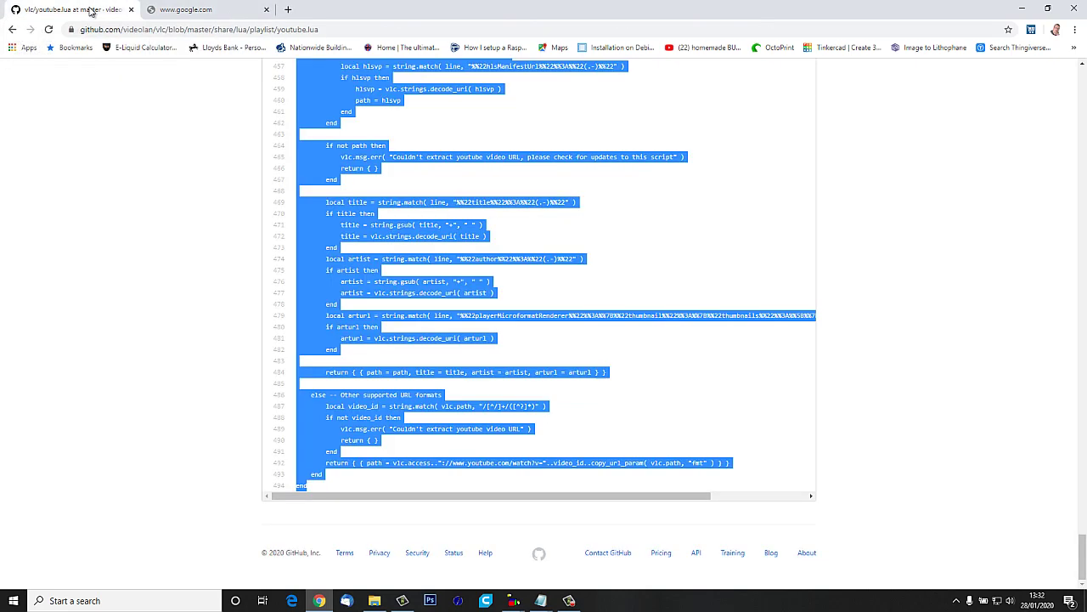
{"action": "right_click", "coordinate": [334, 405]}
{"action": "left_click", "coordinate": [352, 413]}
{"action": "left_click", "coordinate": [1074, 8]}
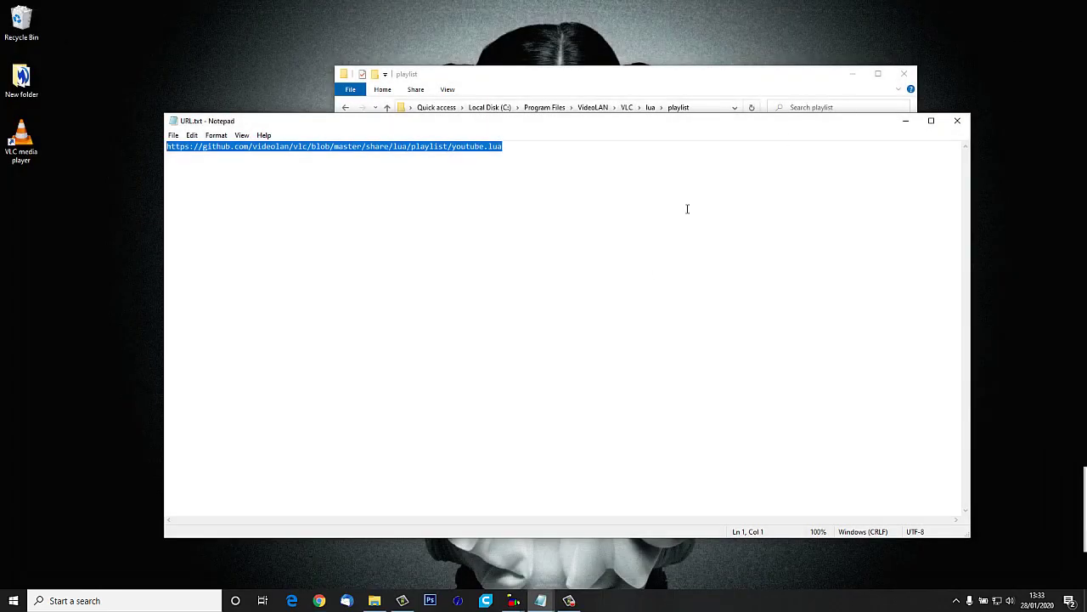
{"action": "left_click", "coordinate": [952, 126]}
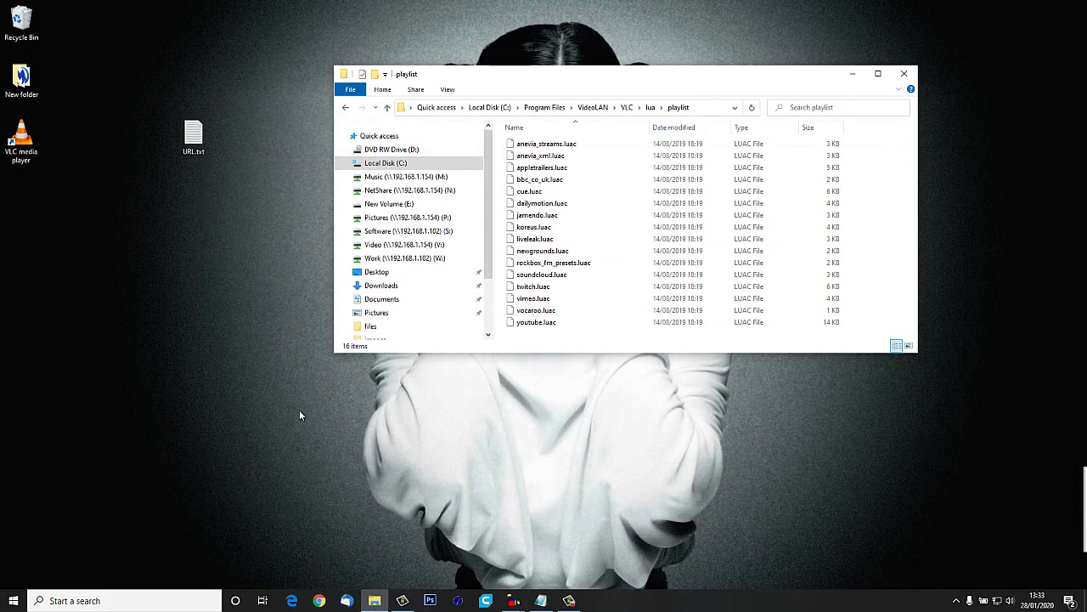
Create a new text document on the desktop and open it in Notepad
{"action": "right_click", "coordinate": [300, 418]}
{"action": "mouse_move", "coordinate": [336, 541]}
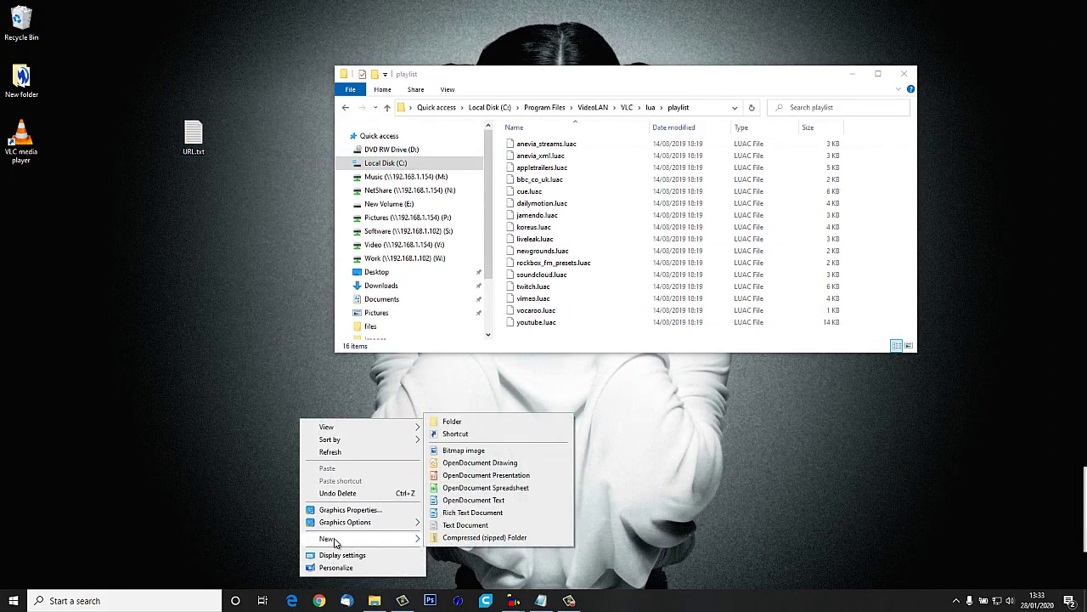
{"action": "left_click", "coordinate": [474, 528]}
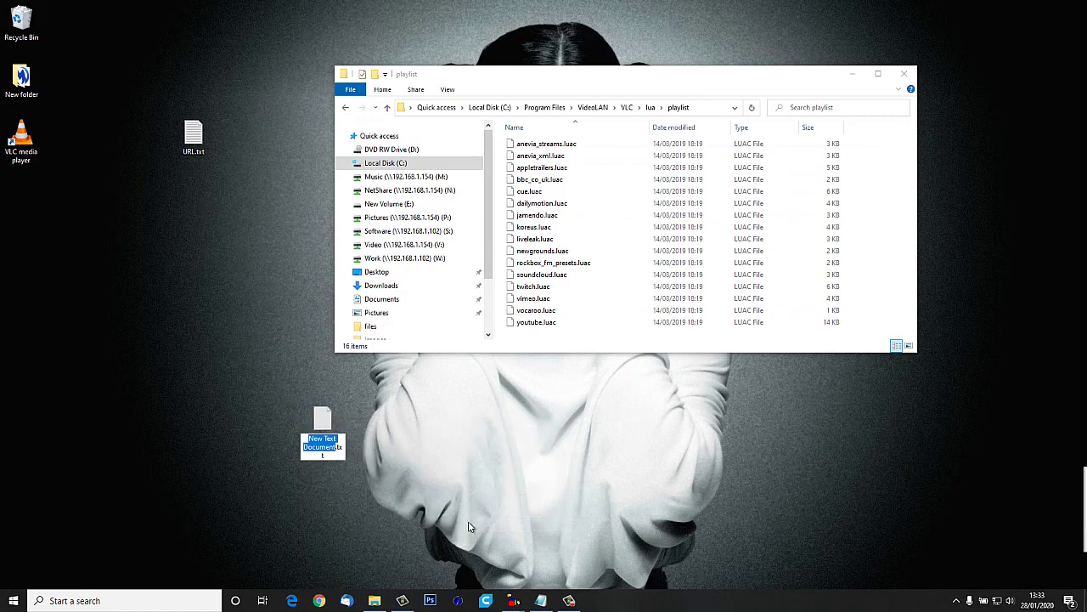
{"action": "left_click", "coordinate": [322, 423]}
{"action": "double_click", "coordinate": [322, 422]}
Paste the copied lua code into the empty text document, save it and close Notepad
{"action": "right_click", "coordinate": [183, 155]}
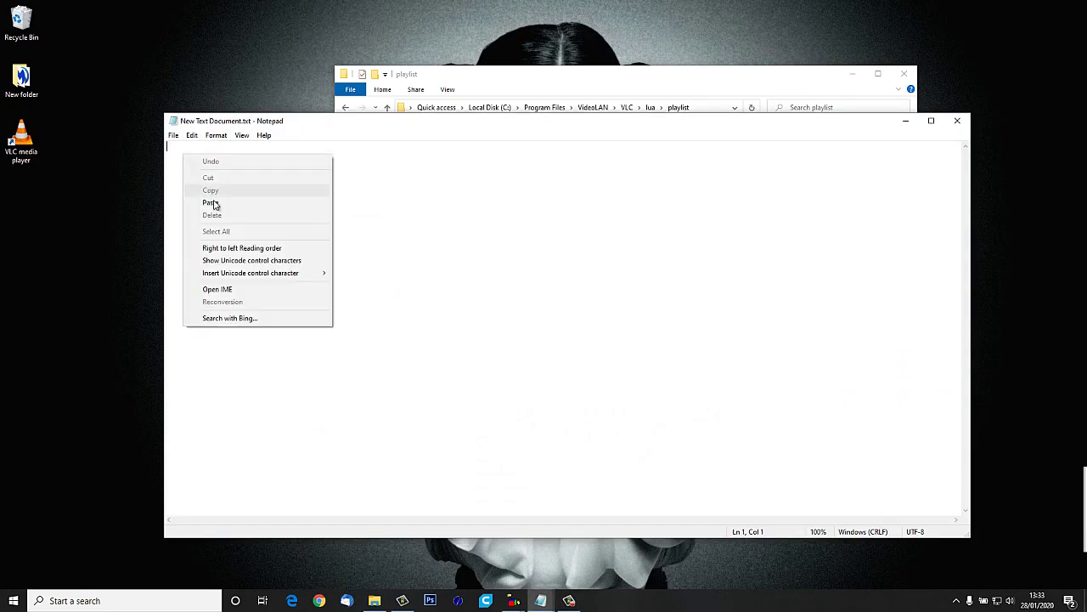
{"action": "left_click", "coordinate": [232, 203]}
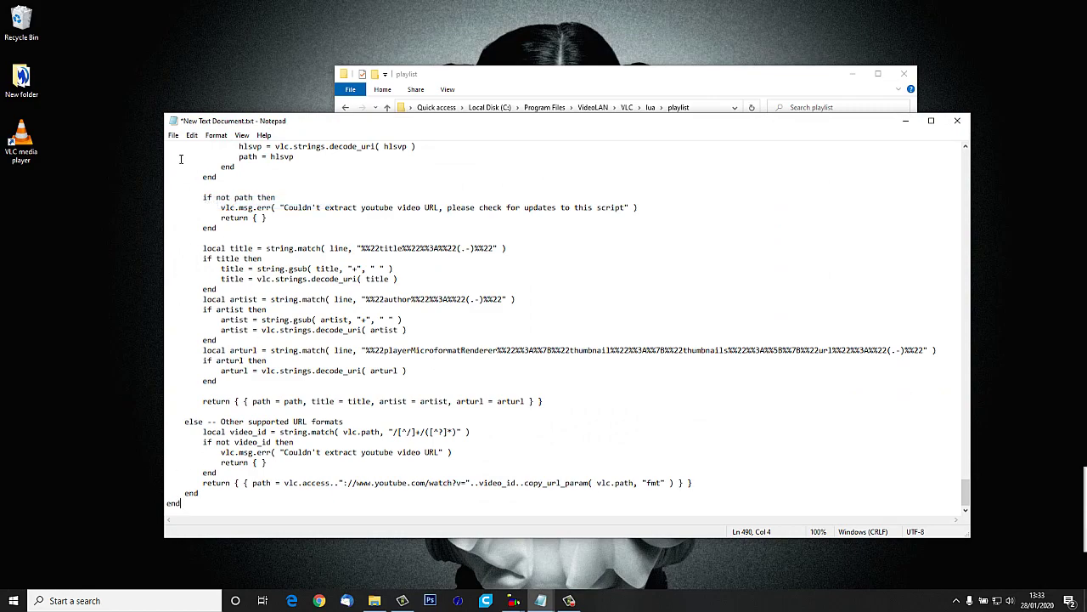
{"action": "left_click_drag", "start_coordinate": [964, 500], "coordinate": [984, 160]}
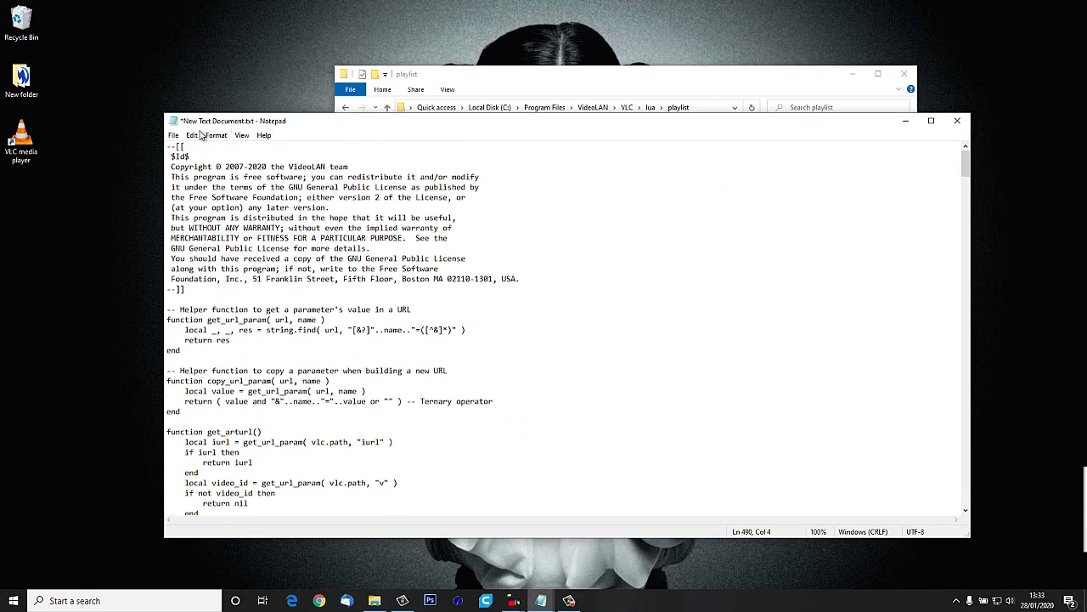
{"action": "left_click", "coordinate": [173, 135]}
{"action": "left_click", "coordinate": [199, 189]}
{"action": "left_click", "coordinate": [957, 121]}
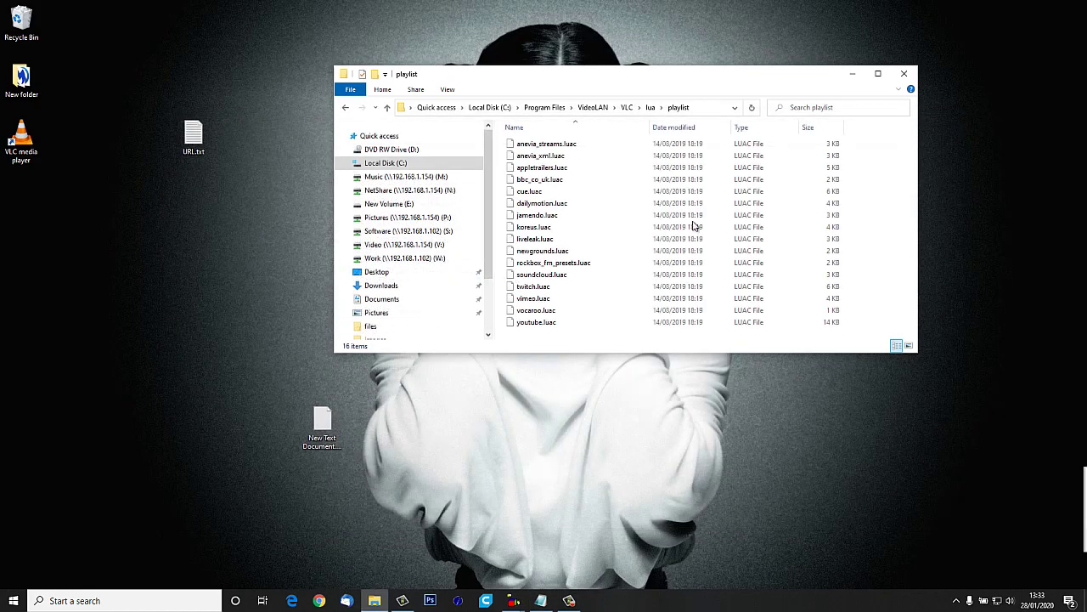
Rename the new text document on the desktop to youtube.luac and accept the extension change
{"action": "left_click_drag", "start_coordinate": [502, 78], "coordinate": [643, 170]}
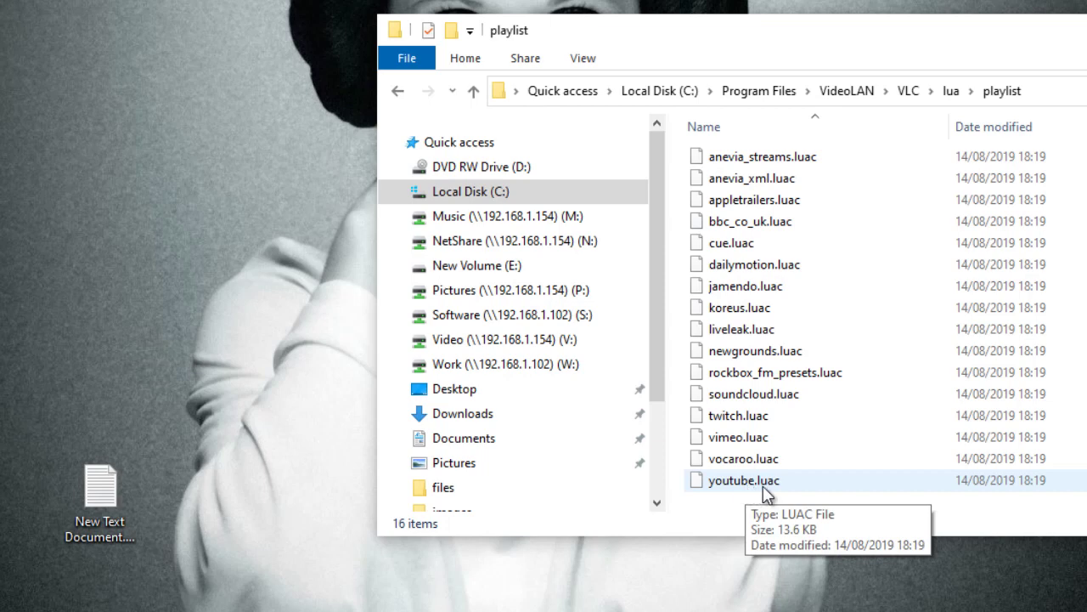
{"action": "left_click", "coordinate": [107, 492]}
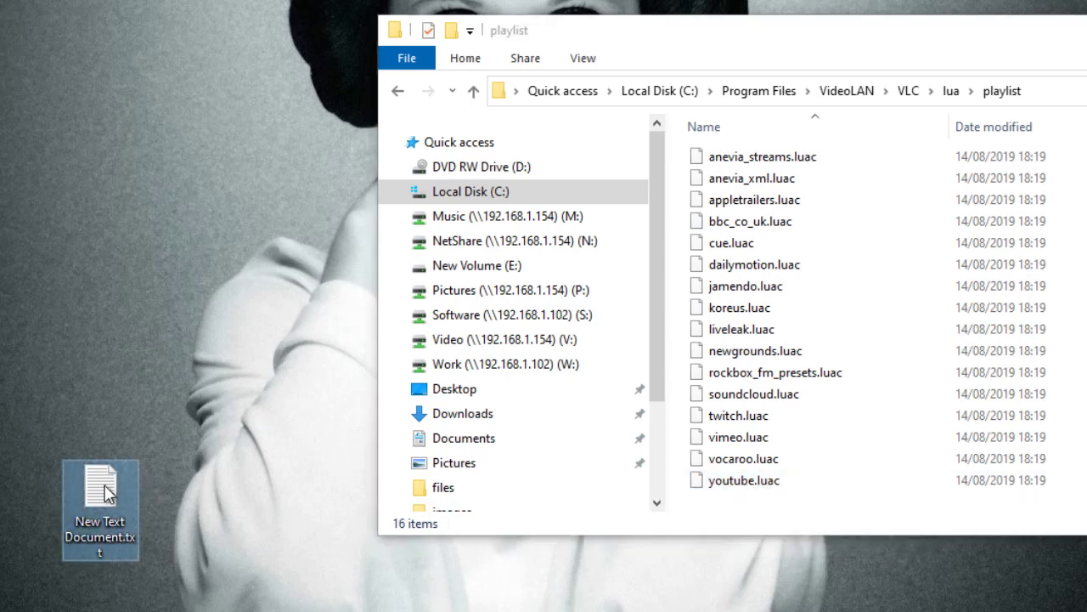
{"action": "right_click", "coordinate": [108, 494]}
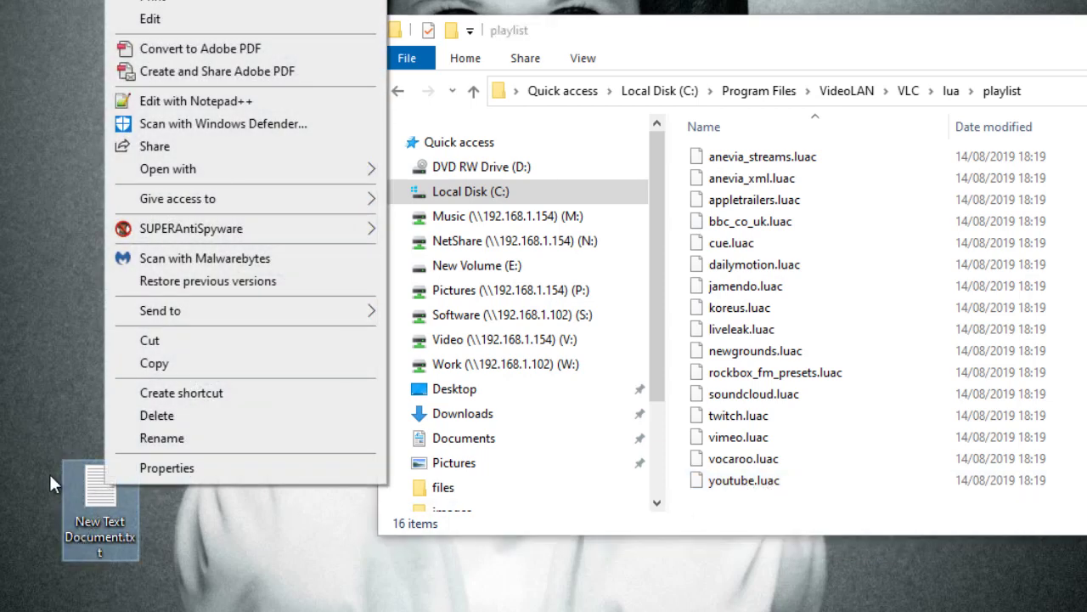
{"action": "left_click", "coordinate": [161, 438]}
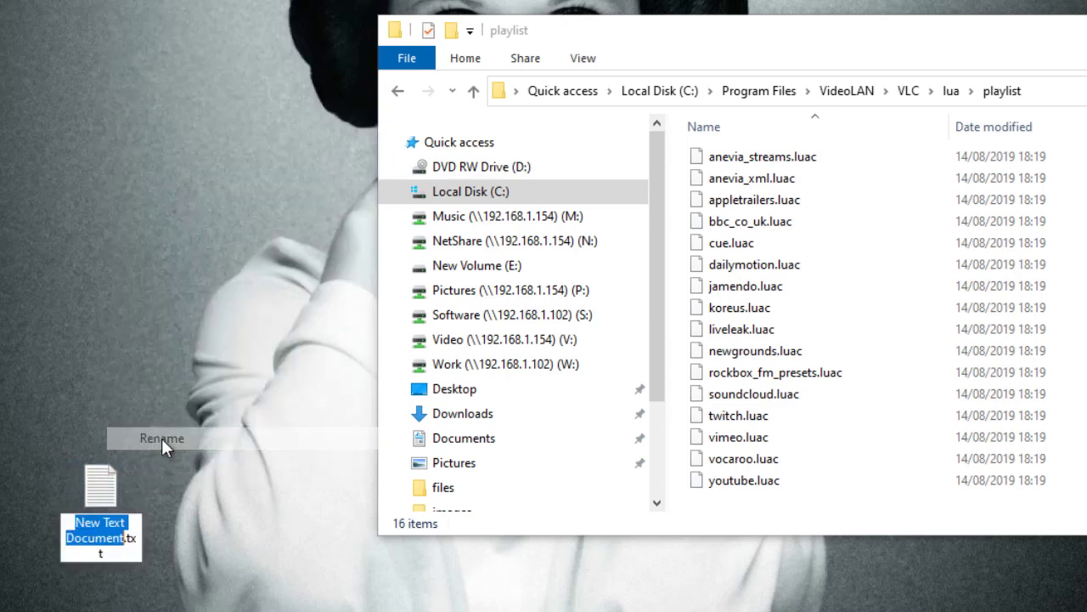
{"action": "type", "text": "you"}
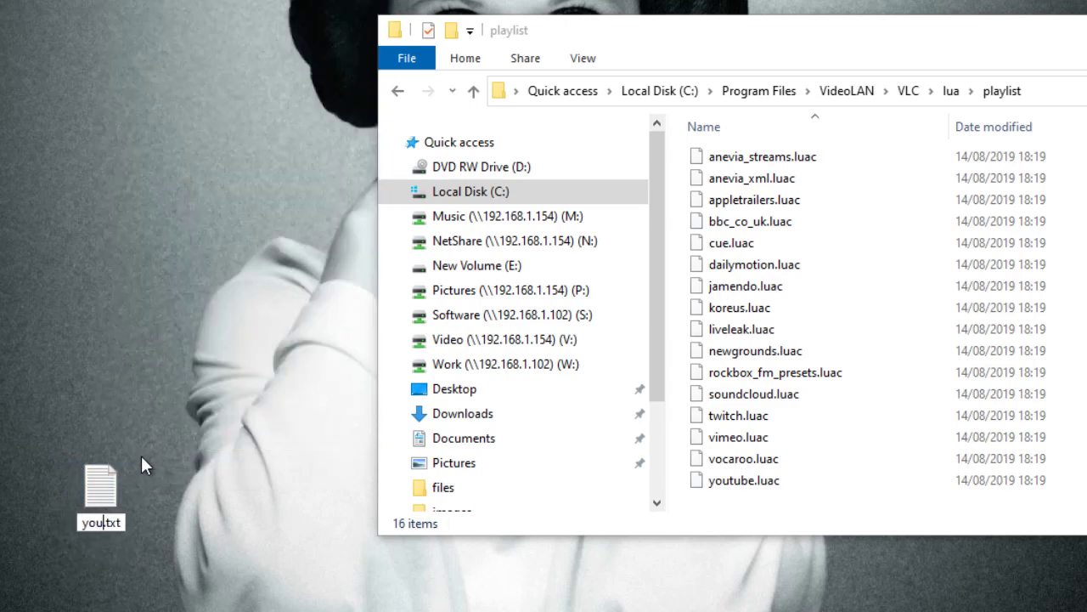
{"action": "type", "text": "tube"}
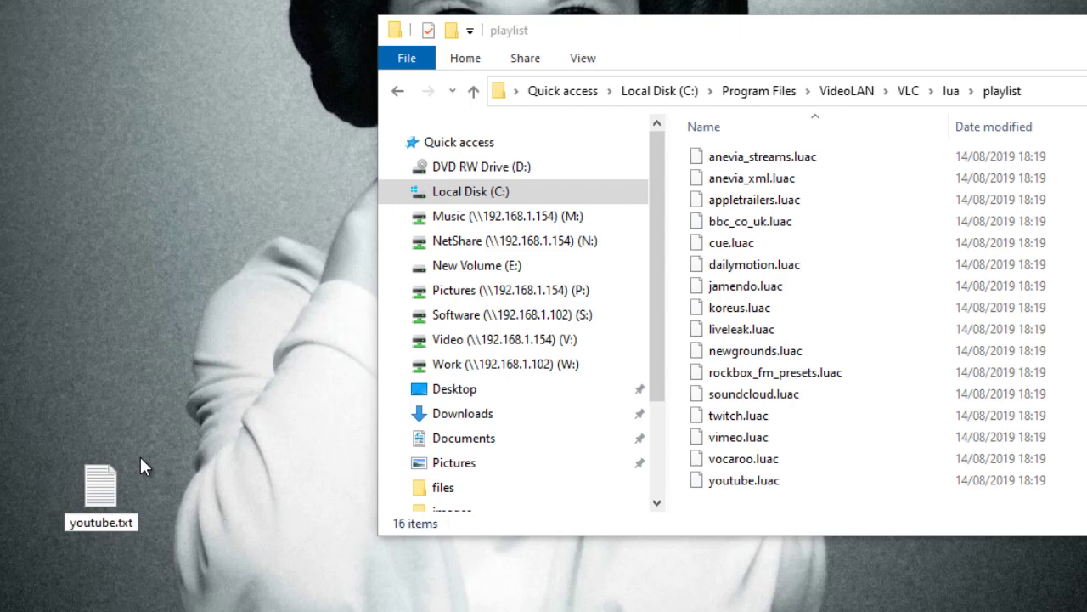
{"action": "key", "text": "Right"}
{"action": "key", "text": "Right"}
{"action": "key", "text": "Right"}
{"action": "key", "text": "Right"}
{"action": "key", "text": "BackSpace"}
{"action": "key", "text": "BackSpace"}
{"action": "key", "text": "BackSpace"}
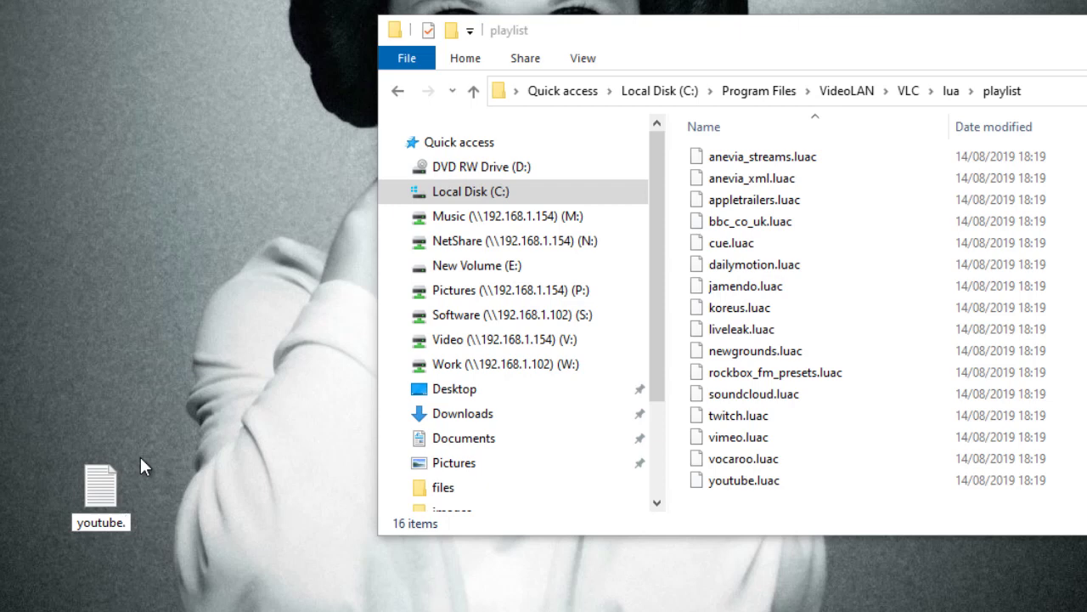
{"action": "type", "text": "luac"}
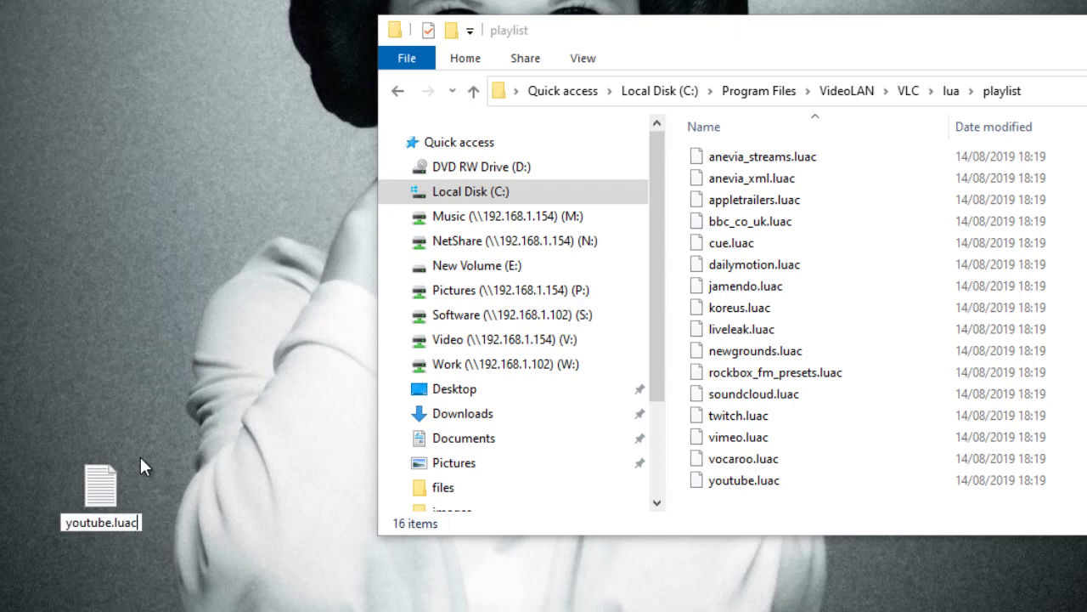
{"action": "key", "text": "Return"}
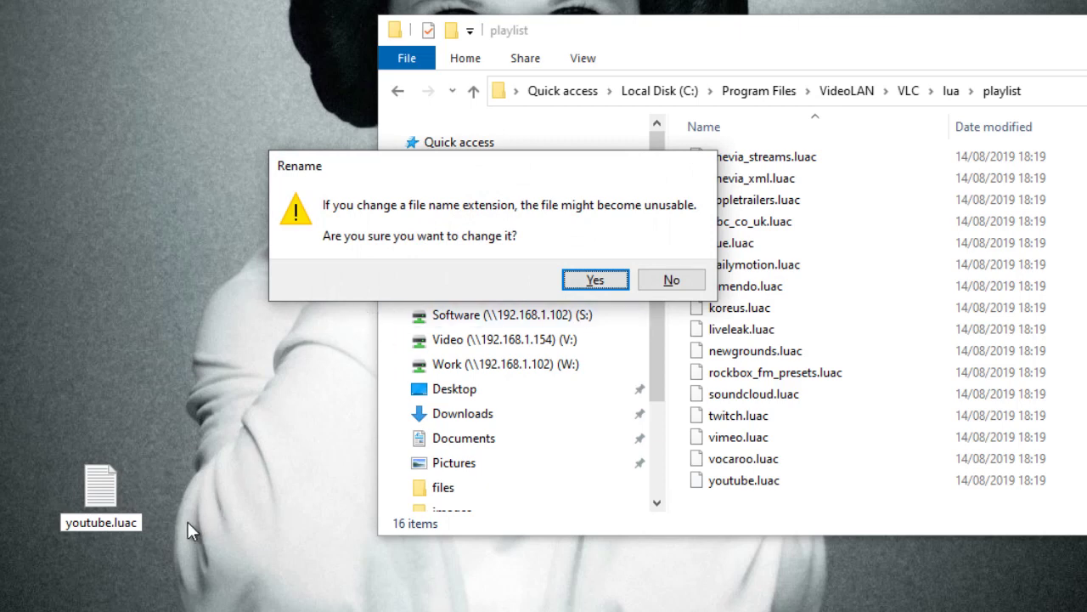
{"action": "left_click", "coordinate": [592, 281]}
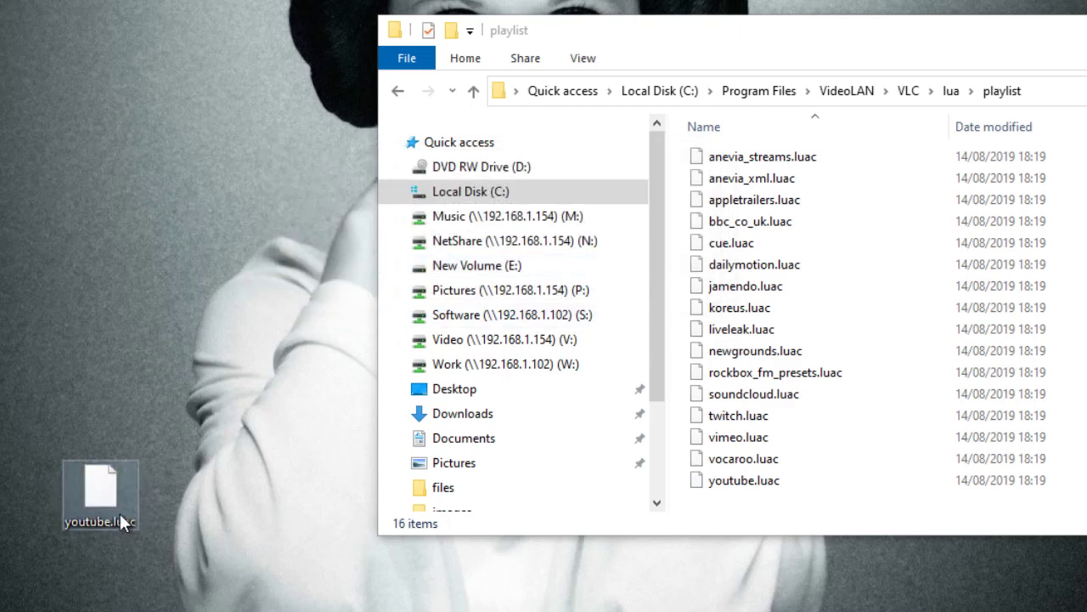
Move youtube.luac from the desktop into the VLC playlist folder, replacing the existing file with administrator permission
{"action": "left_click_drag", "start_coordinate": [91, 488], "coordinate": [830, 439]}
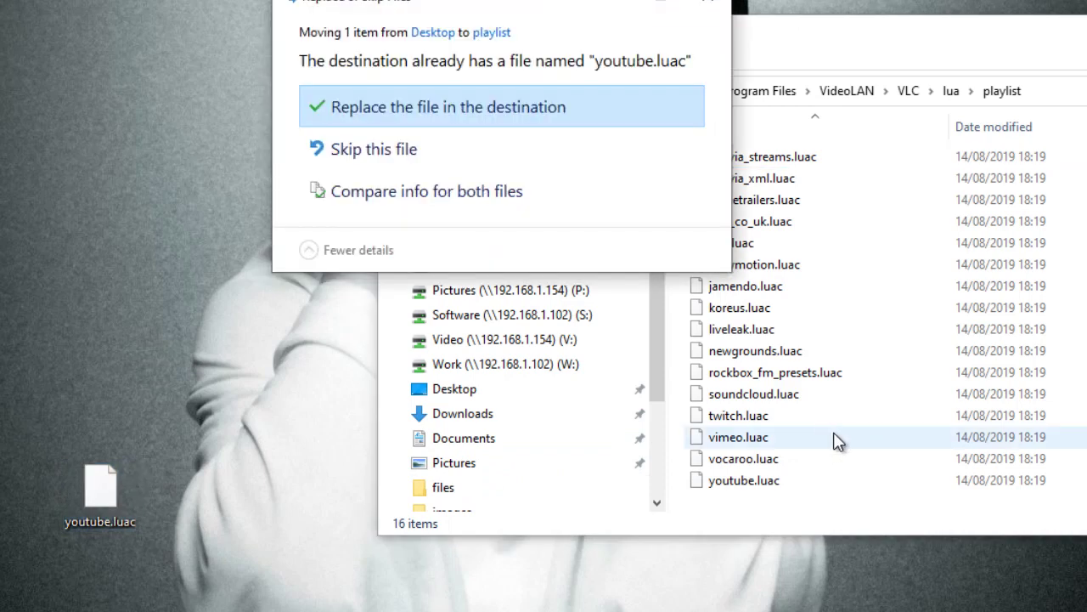
{"action": "left_click", "coordinate": [352, 102]}
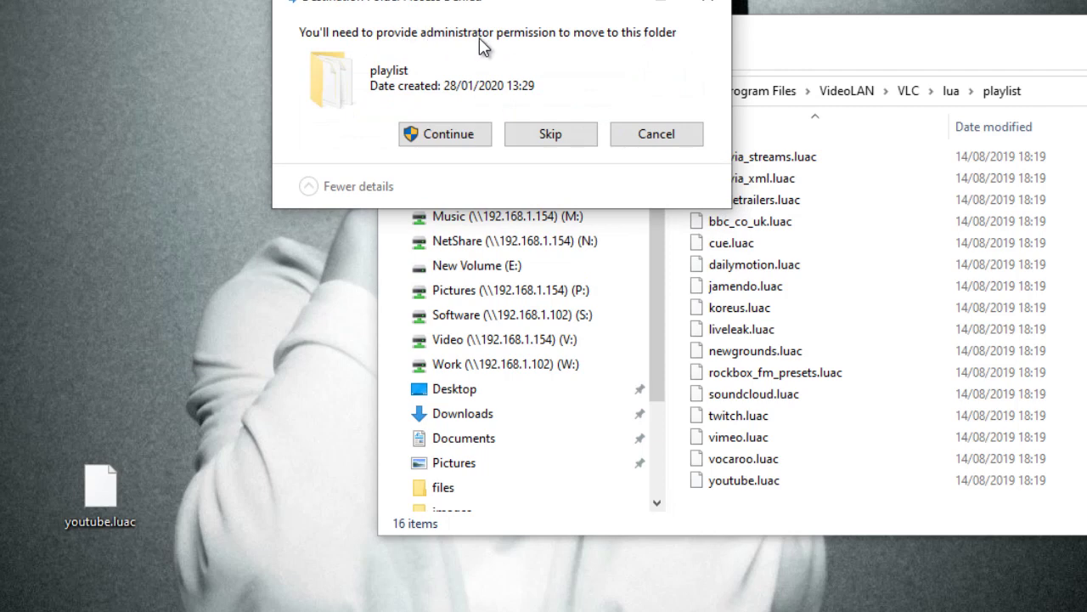
{"action": "left_click", "coordinate": [437, 135]}
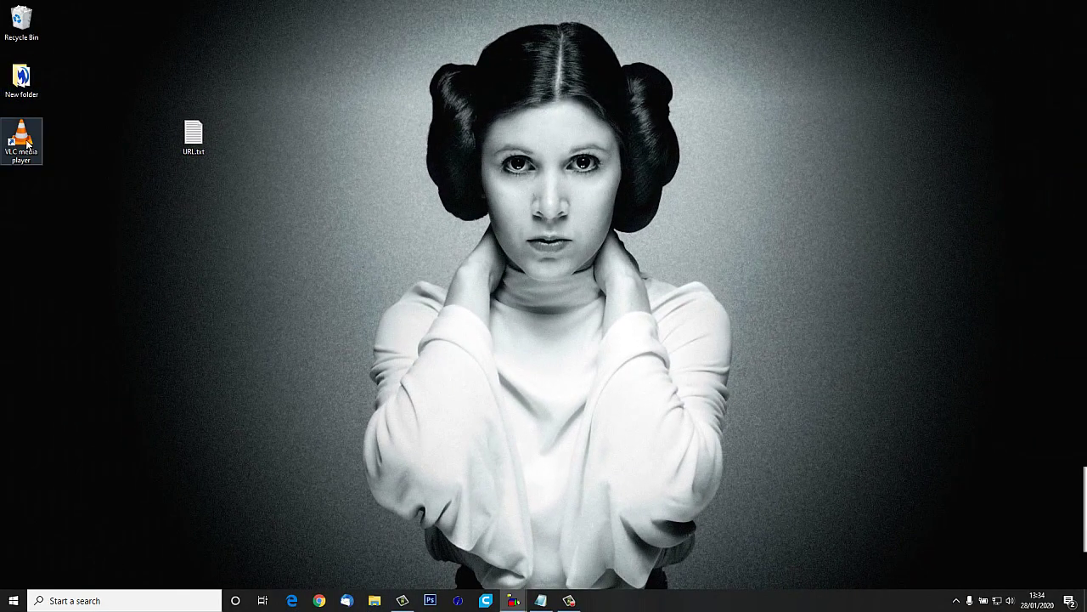
Launch VLC media player and play the prefilled YouTube address as a network stream
{"action": "double_click", "coordinate": [25, 143]}
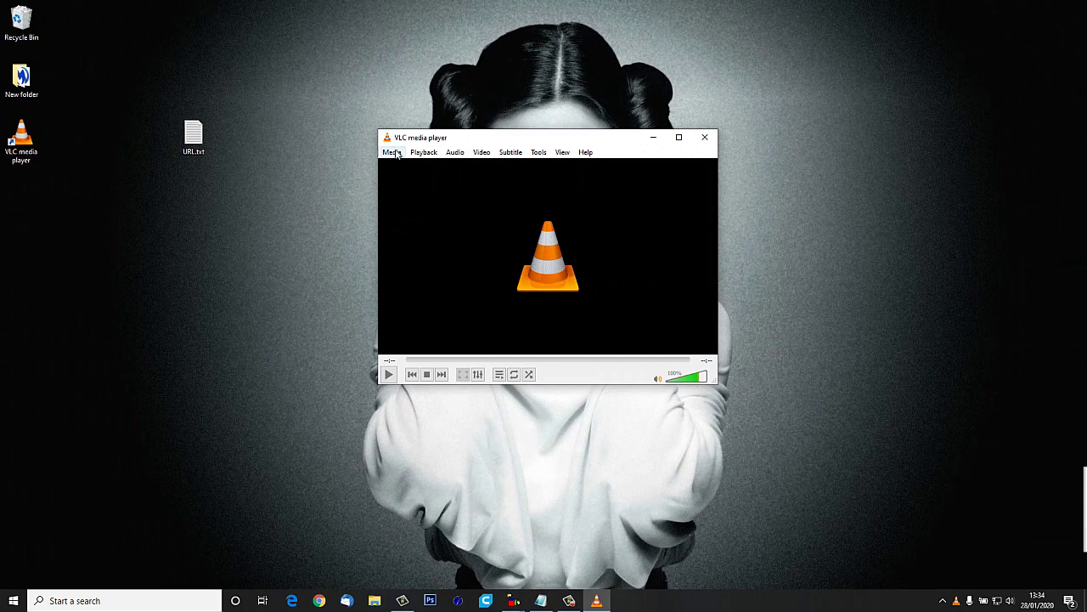
{"action": "left_click", "coordinate": [393, 153]}
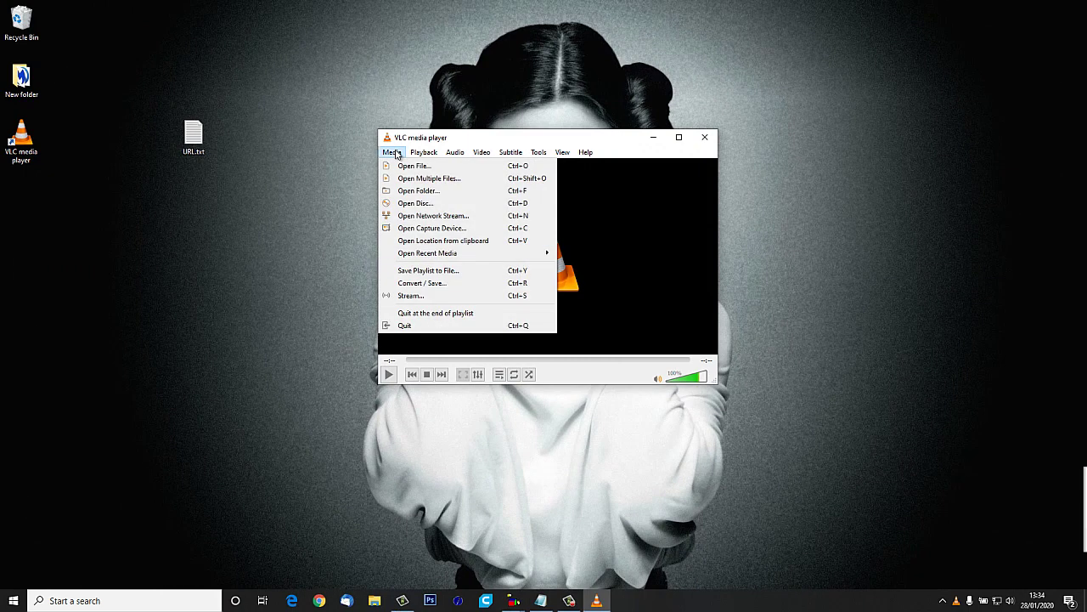
{"action": "left_click", "coordinate": [437, 216]}
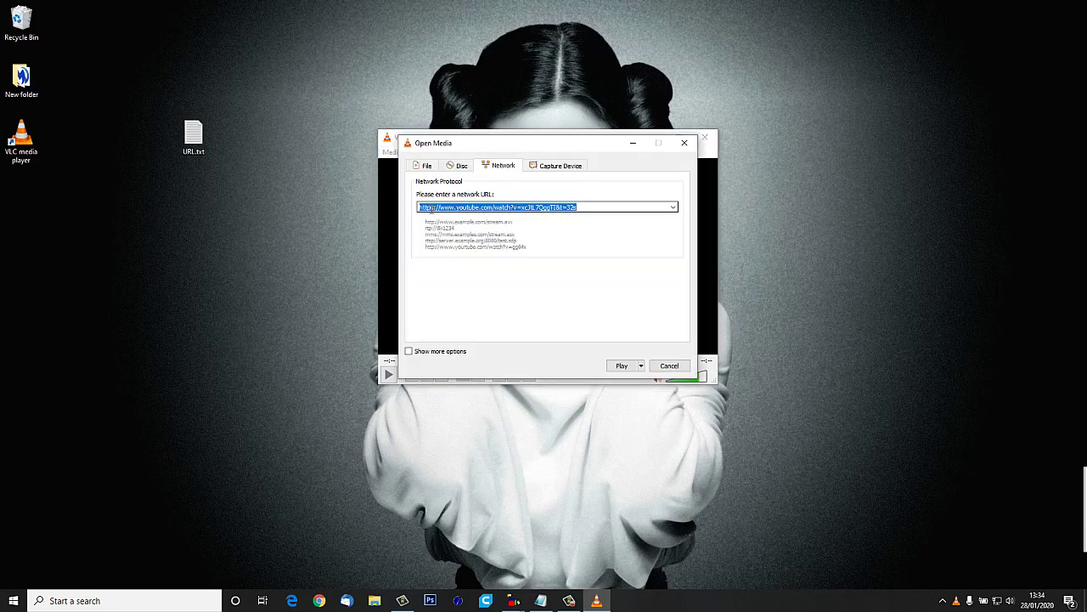
{"action": "left_click", "coordinate": [622, 366]}
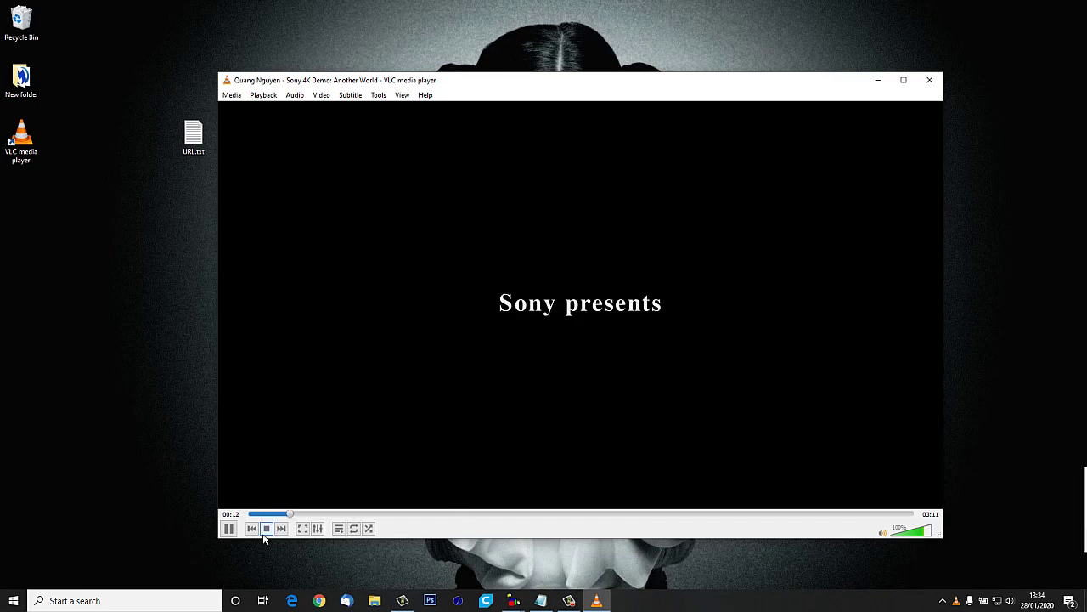
Pause the Sony 4K Demo stream, skip forward through it in stages to about 02:14, and resume playback
{"action": "left_click", "coordinate": [228, 527]}
{"action": "left_click", "coordinate": [378, 513]}
{"action": "left_click", "coordinate": [452, 513]}
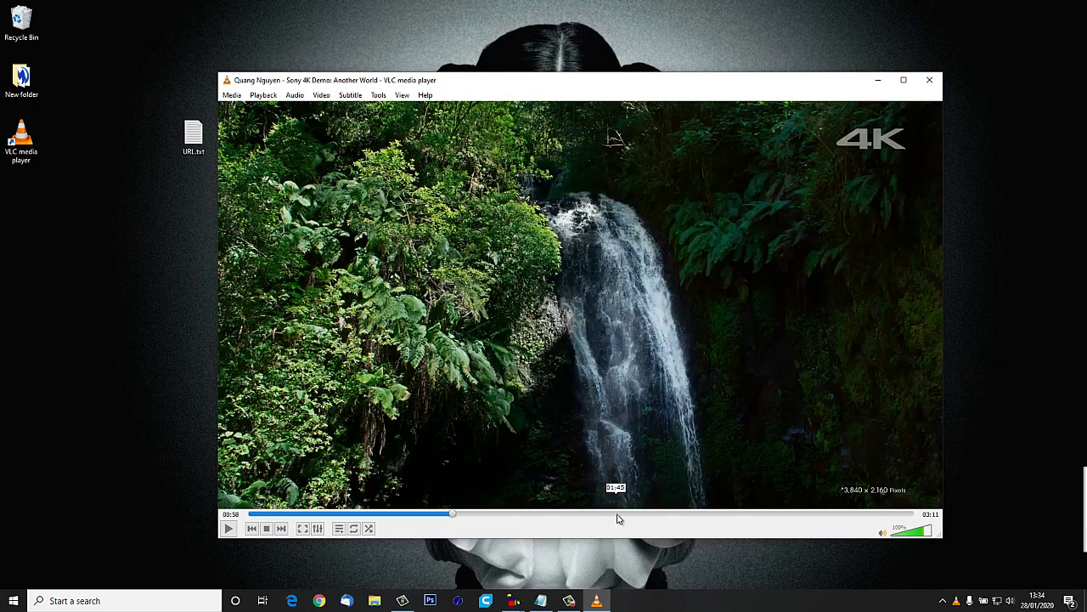
{"action": "left_click", "coordinate": [620, 513]}
{"action": "left_click", "coordinate": [715, 514]}
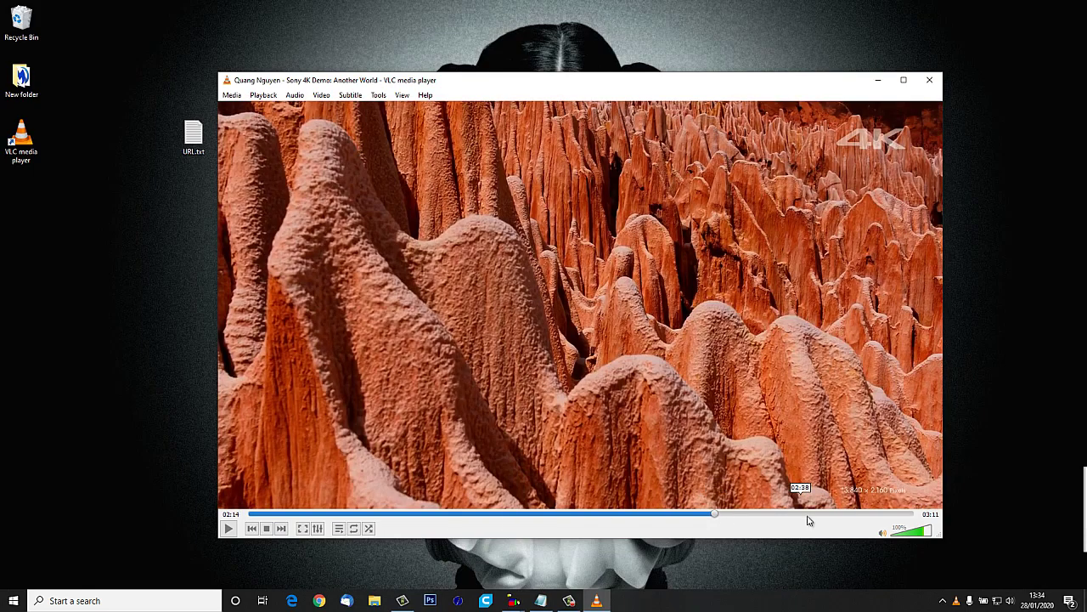
{"action": "left_click", "coordinate": [228, 528]}
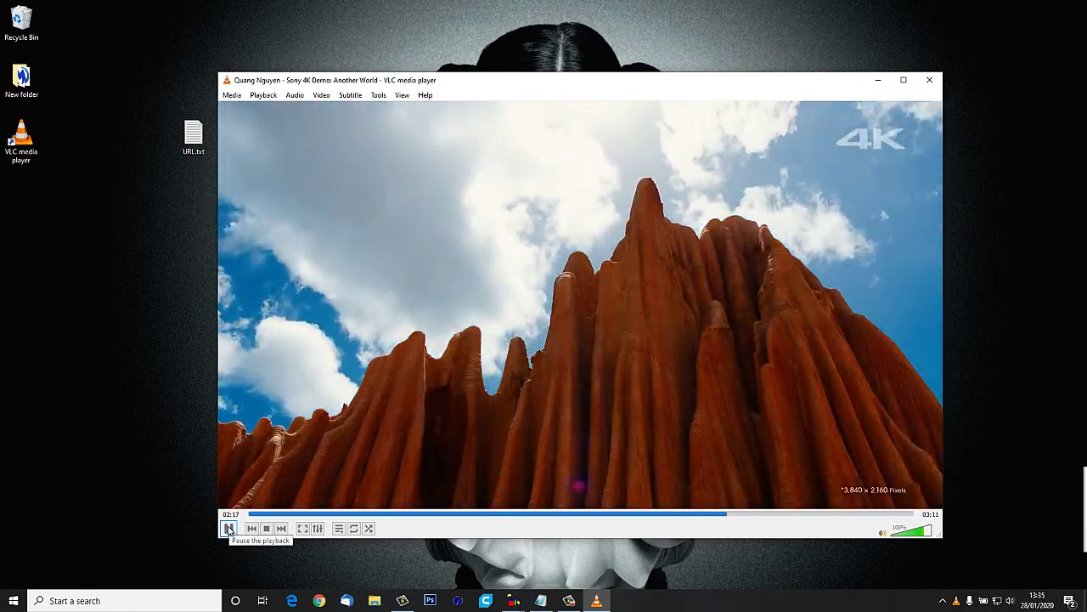
Pause the stream again and skip backward through it in stages, from about 01:41 to about 00:21
{"action": "left_click", "coordinate": [228, 528]}
{"action": "left_click", "coordinate": [601, 514]}
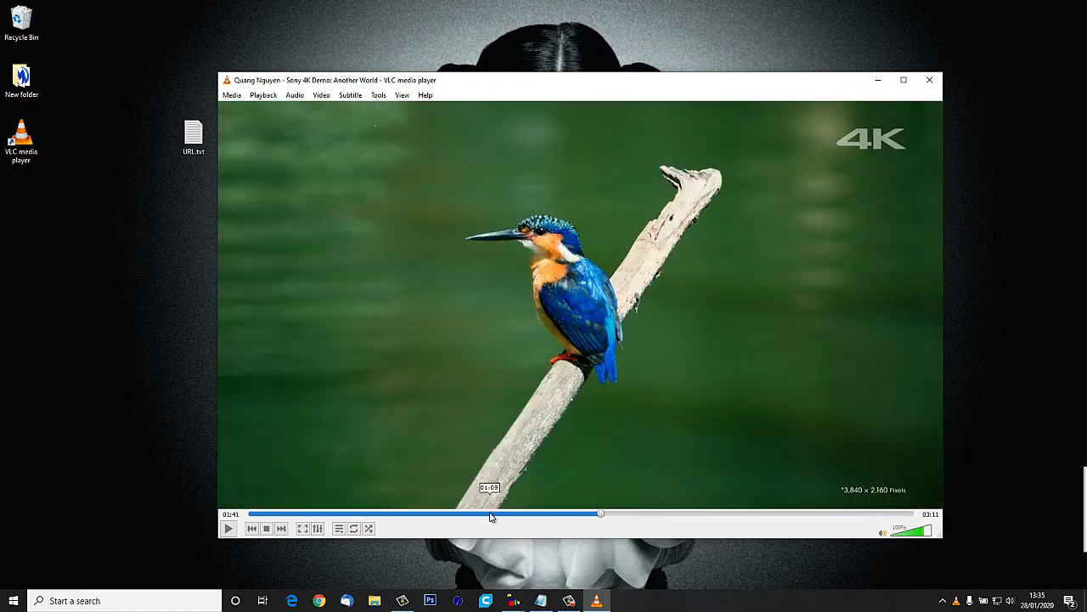
{"action": "left_click", "coordinate": [431, 514]}
{"action": "left_click", "coordinate": [384, 515]}
{"action": "left_click", "coordinate": [319, 515]}
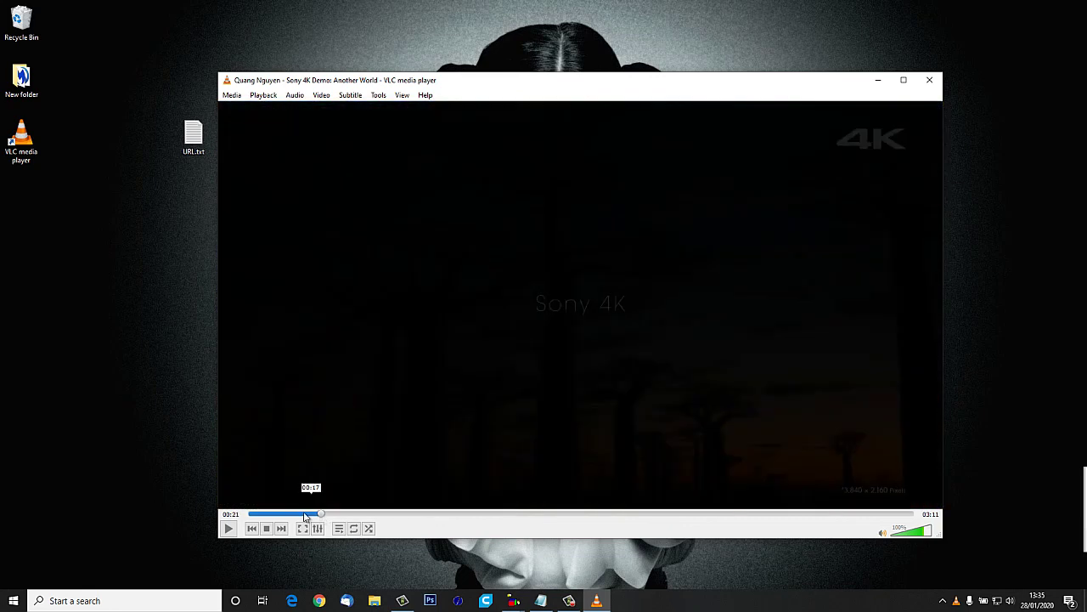